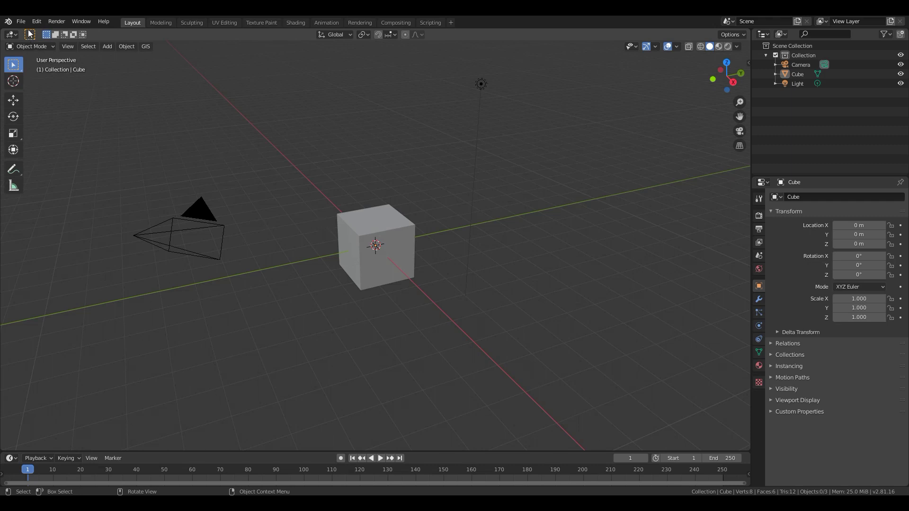
Step: Search Preferences add-ons for 'baby', check the Babylon.JS entry, then start Install from disk
{"action": "left_click", "coordinate": [36, 22]}
{"action": "left_click", "coordinate": [81, 158]}
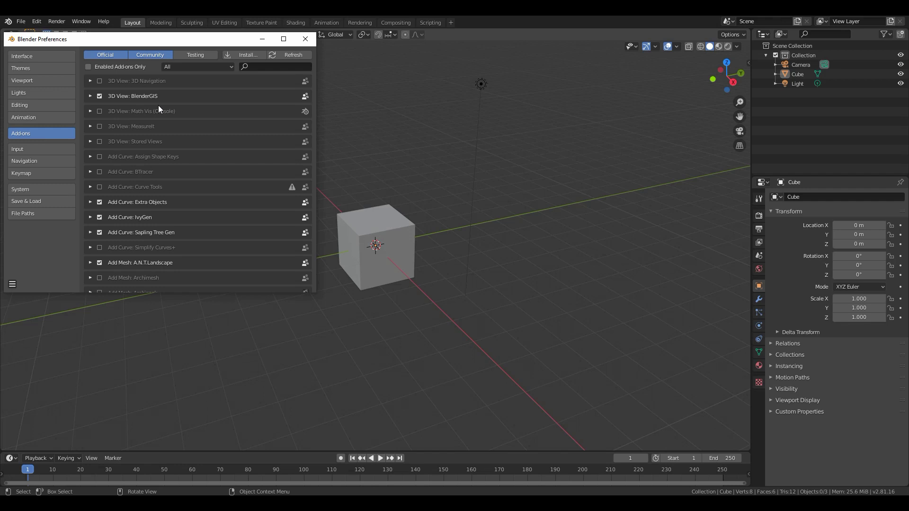
{"action": "left_click", "coordinate": [255, 68]}
{"action": "type", "text": "baby"}
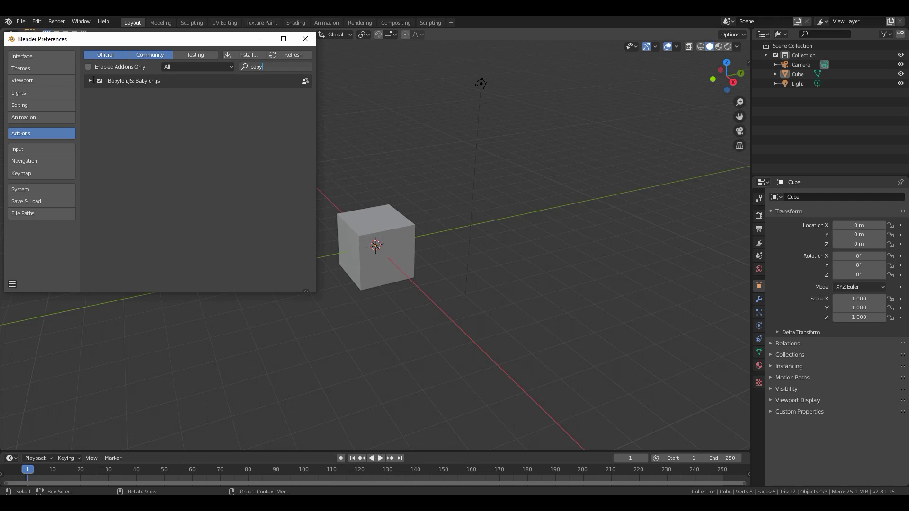
{"action": "left_click", "coordinate": [91, 81]}
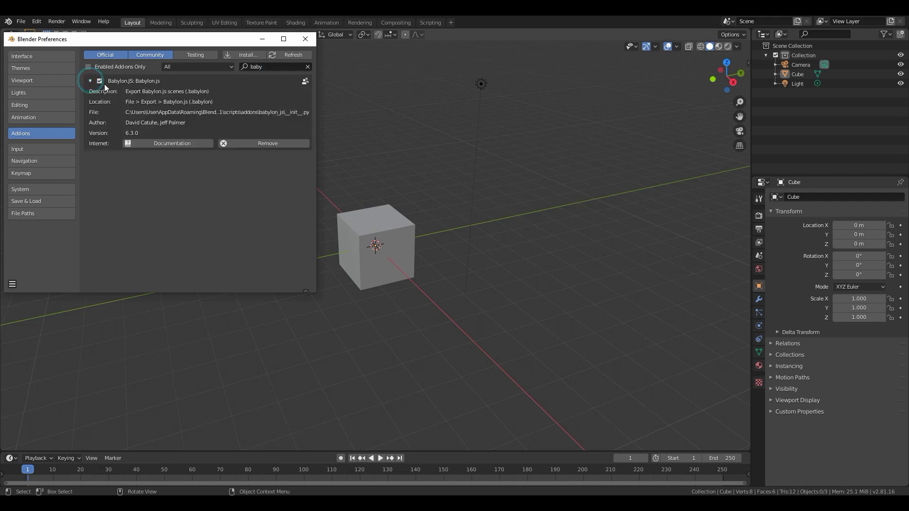
{"action": "left_click", "coordinate": [90, 81]}
{"action": "left_click", "coordinate": [251, 57]}
Step: Install BlenderExporter-master.zip from the E:\Giorgos\3D\addon folder
{"action": "left_click", "coordinate": [125, 191]}
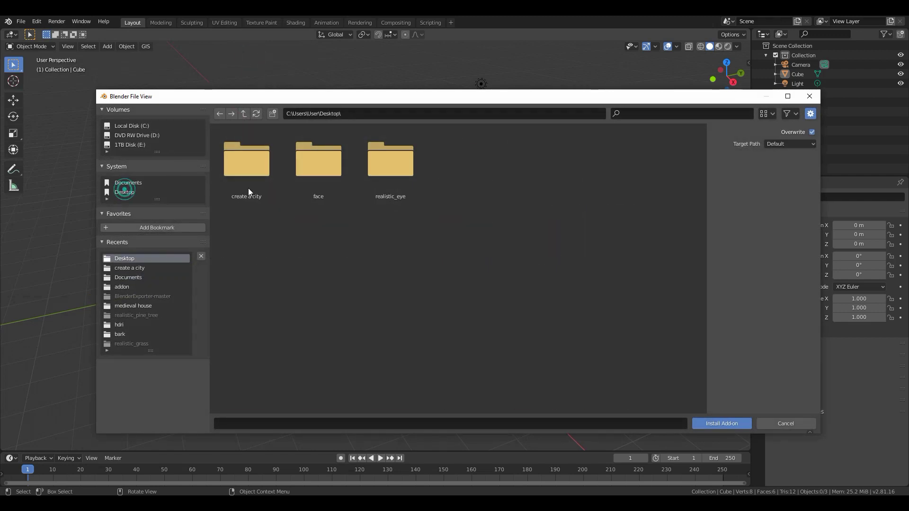
{"action": "left_click", "coordinate": [130, 286]}
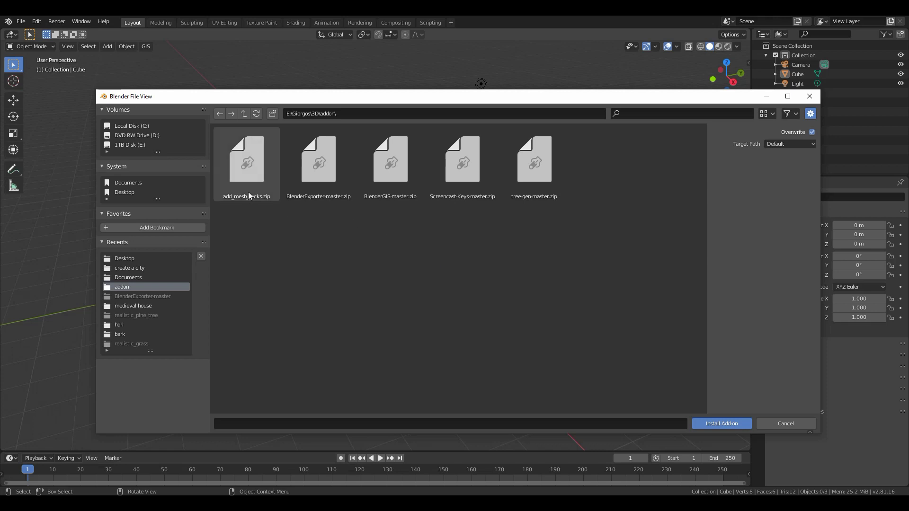
{"action": "left_click", "coordinate": [315, 185]}
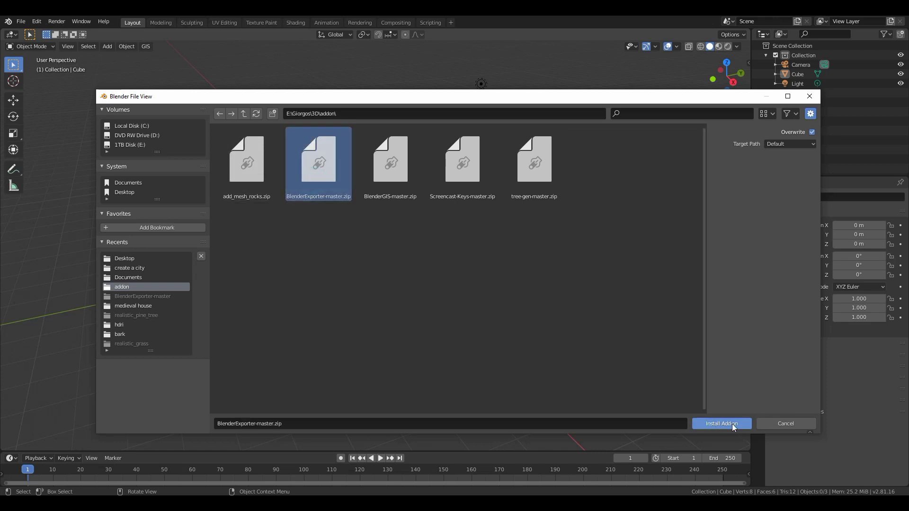
{"action": "left_click", "coordinate": [781, 423]}
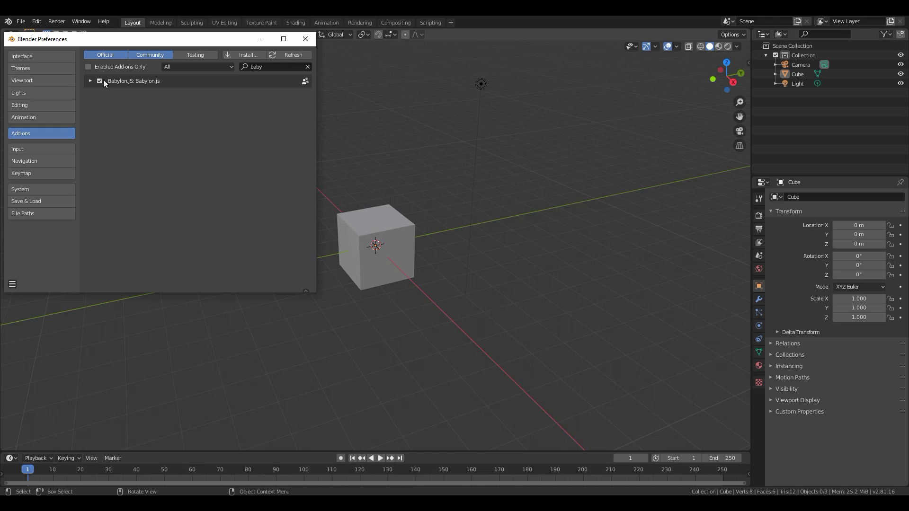
Step: Close Preferences, delete the default cube, camera and light, and select the empty Collection
{"action": "left_click", "coordinate": [305, 40]}
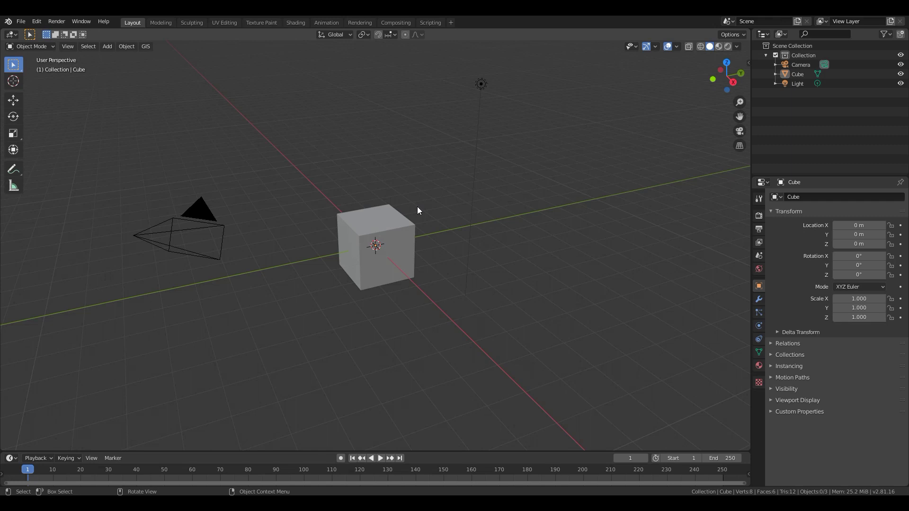
{"action": "left_click", "coordinate": [415, 213]}
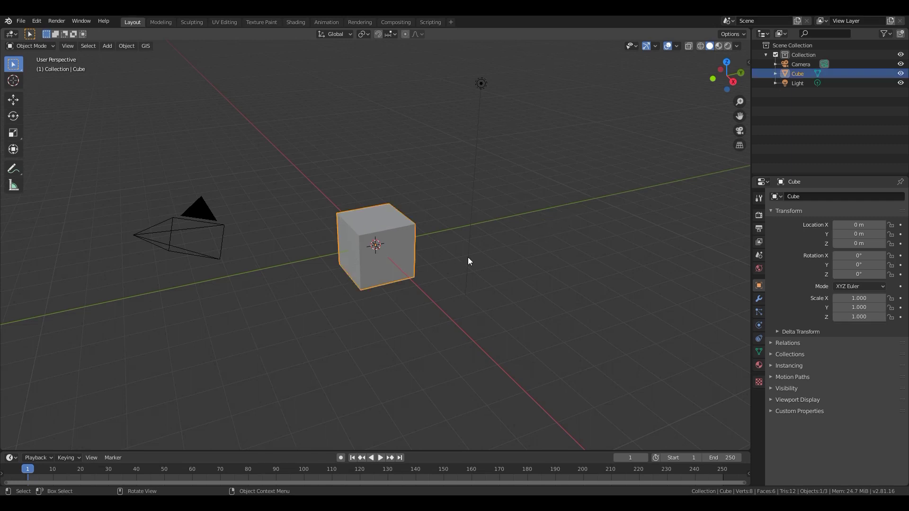
{"action": "key", "text": "a"}
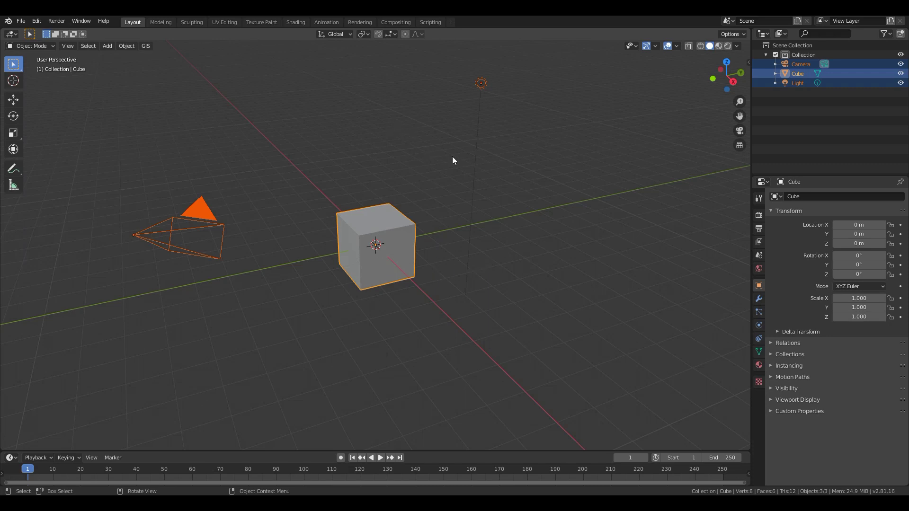
{"action": "key", "text": "x"}
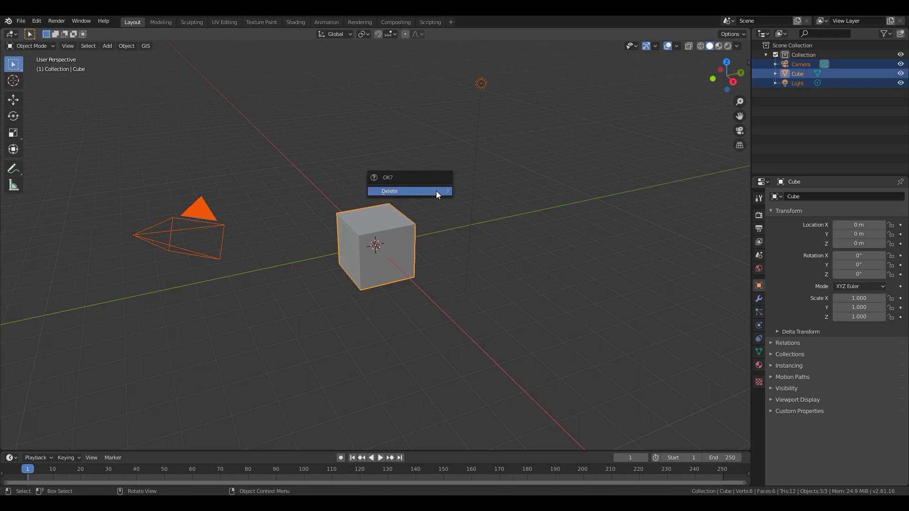
{"action": "left_click", "coordinate": [436, 191]}
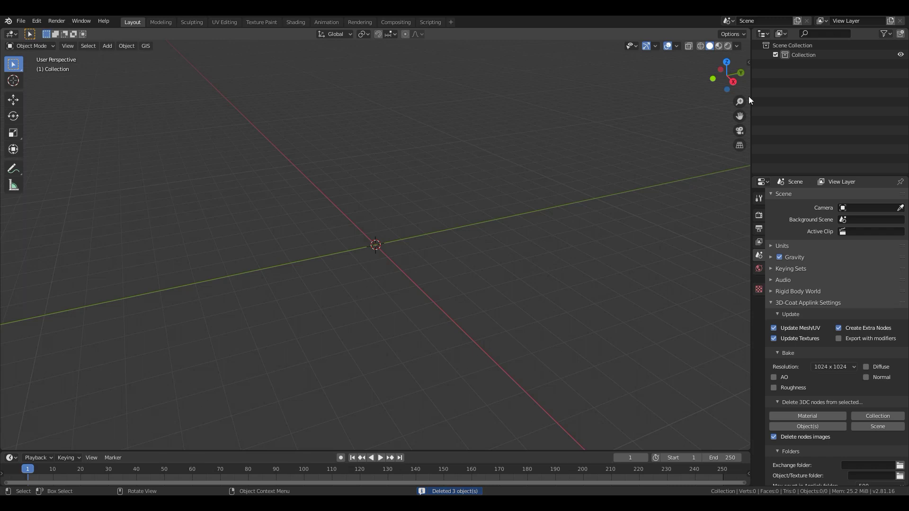
{"action": "left_click", "coordinate": [780, 56]}
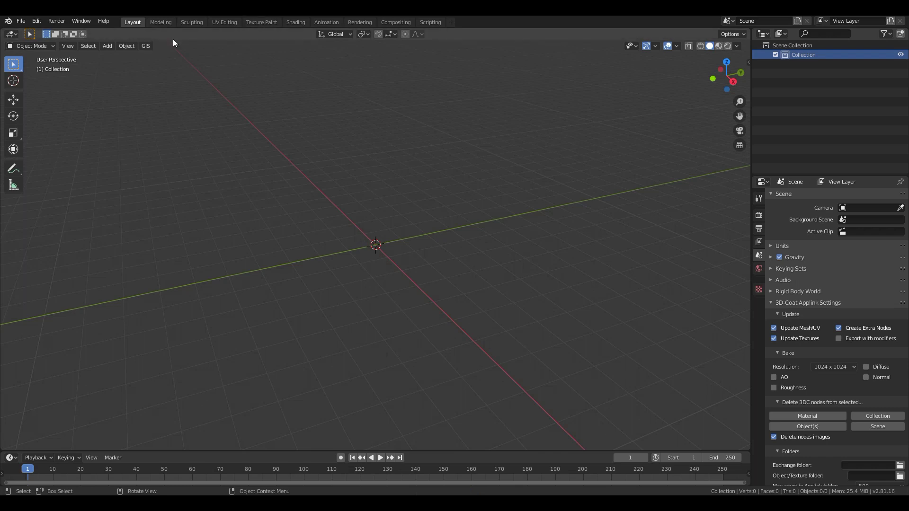
{"action": "left_click", "coordinate": [146, 45]}
Step: In top orthographic view, add a Google satellite basemap through GIS Web geodata
{"action": "key", "text": "KP_7"}
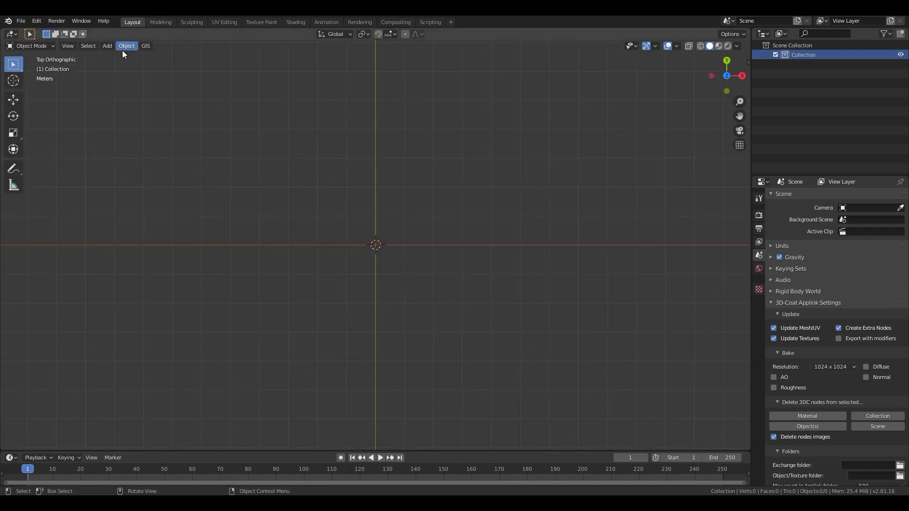
{"action": "left_click", "coordinate": [147, 47]}
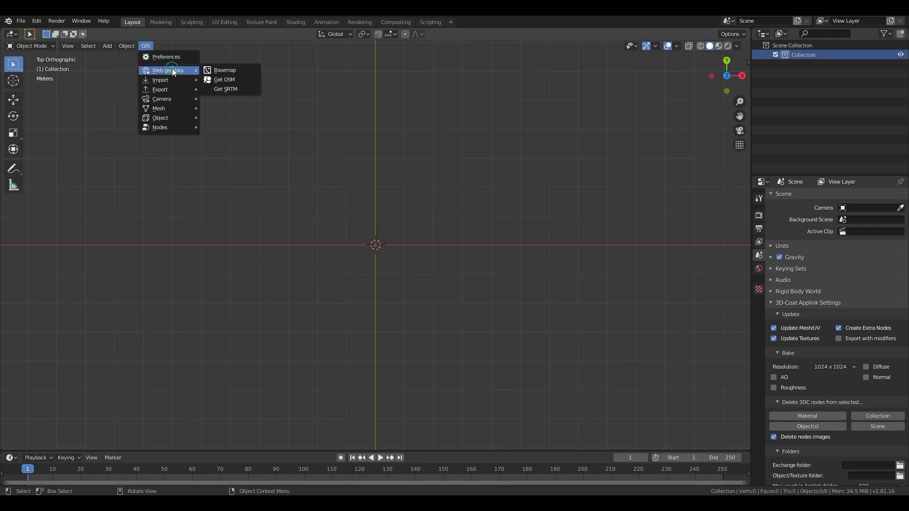
{"action": "mouse_move", "coordinate": [167, 71]}
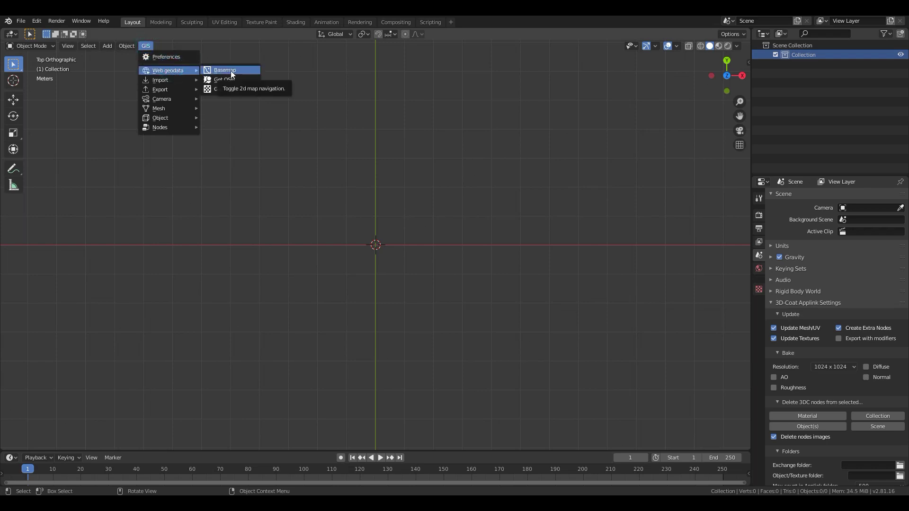
{"action": "left_click", "coordinate": [231, 71]}
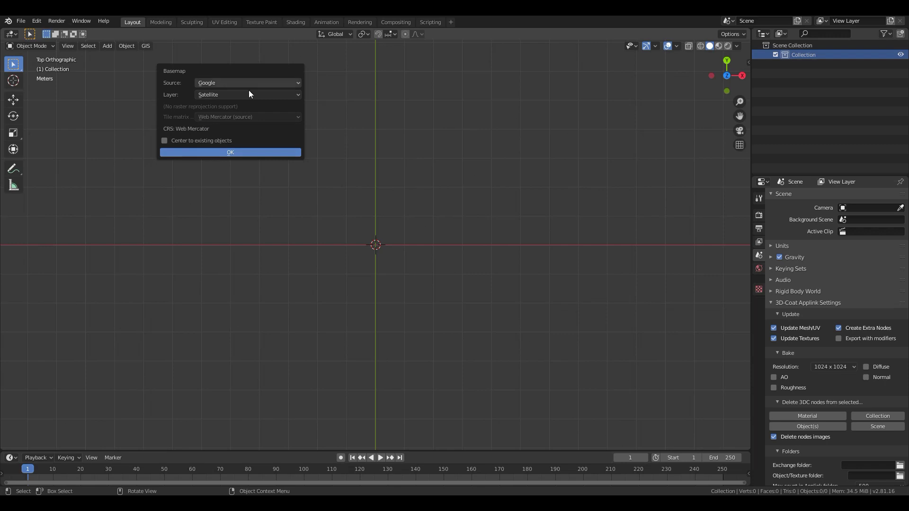
{"action": "left_click", "coordinate": [231, 154]}
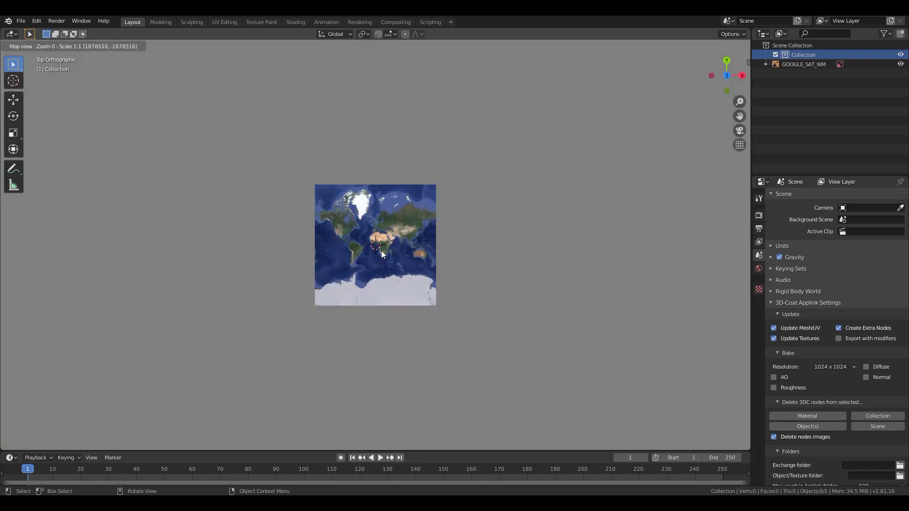
{"action": "scroll", "coordinate": [381, 251], "scroll_direction": "up", "scroll_amount": 1}
Step: Jump the basemap to 'new york' at zoom 16 and pan to frame lower Manhattan
{"action": "key", "text": "g"}
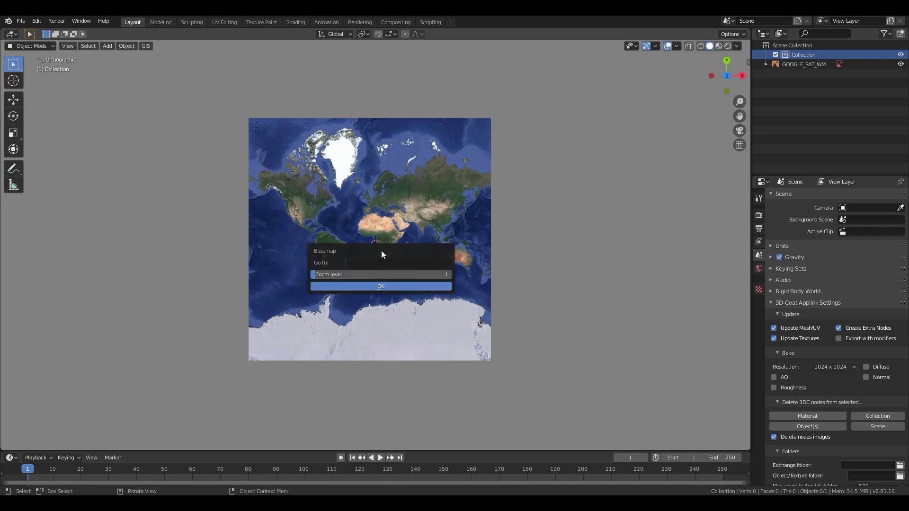
{"action": "left_click", "coordinate": [381, 262]}
{"action": "type", "text": "new yo"}
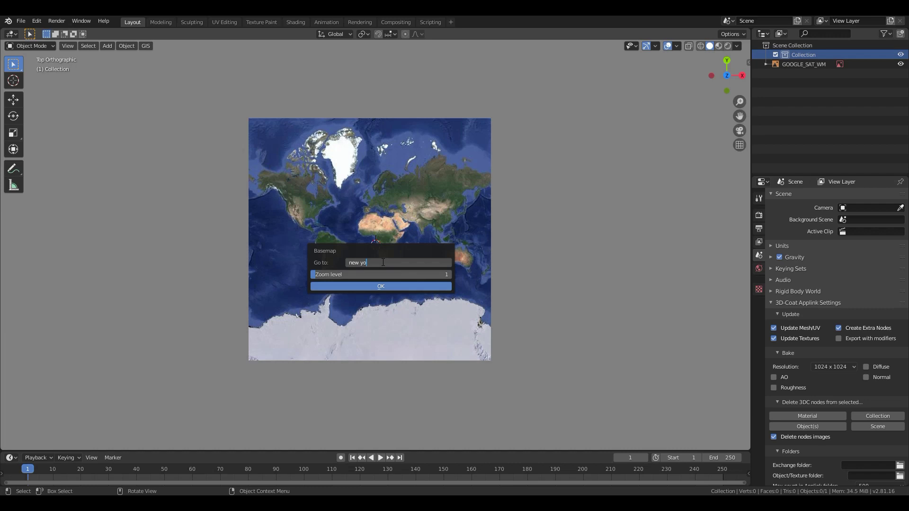
{"action": "type", "text": "rk"}
{"action": "key", "text": "Tab"}
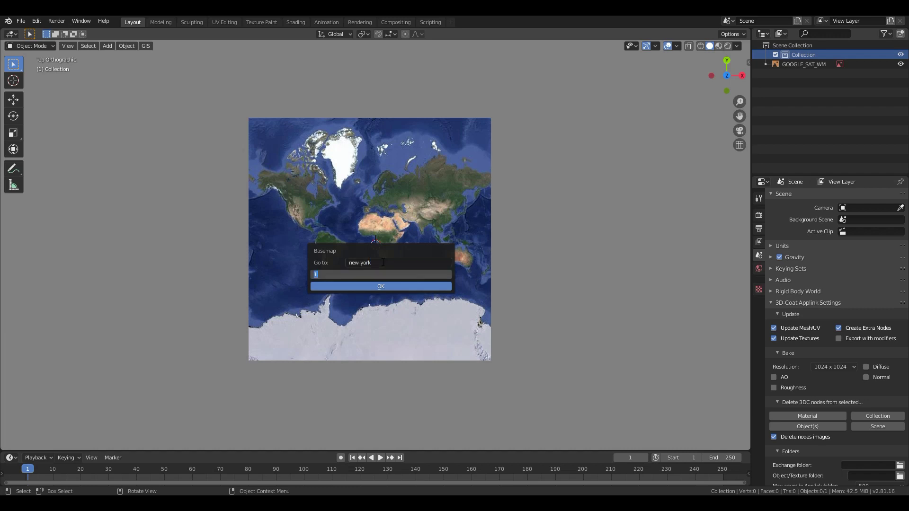
{"action": "type", "text": "16"}
{"action": "key", "text": "Return"}
{"action": "left_click", "coordinate": [389, 286]}
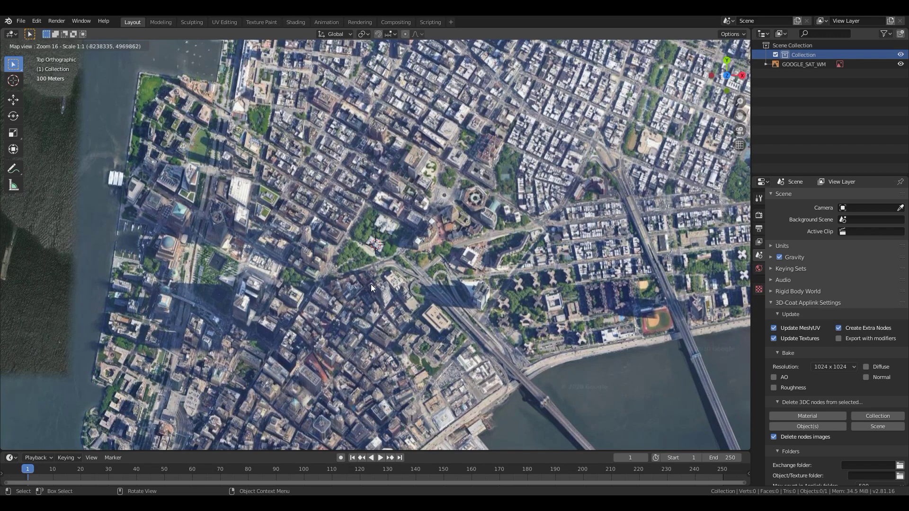
{"action": "left_click_drag", "start_coordinate": [339, 293], "coordinate": [423, 76]}
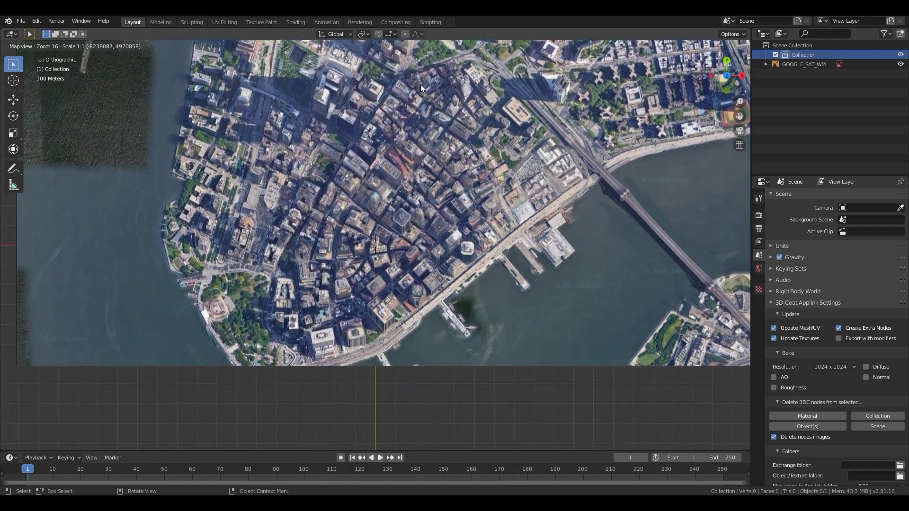
{"action": "left_click_drag", "start_coordinate": [421, 141], "coordinate": [418, 277]}
Step: Keep the map as a plane, then import all OSM way categories with elevation from the map object
{"action": "key", "text": "e"}
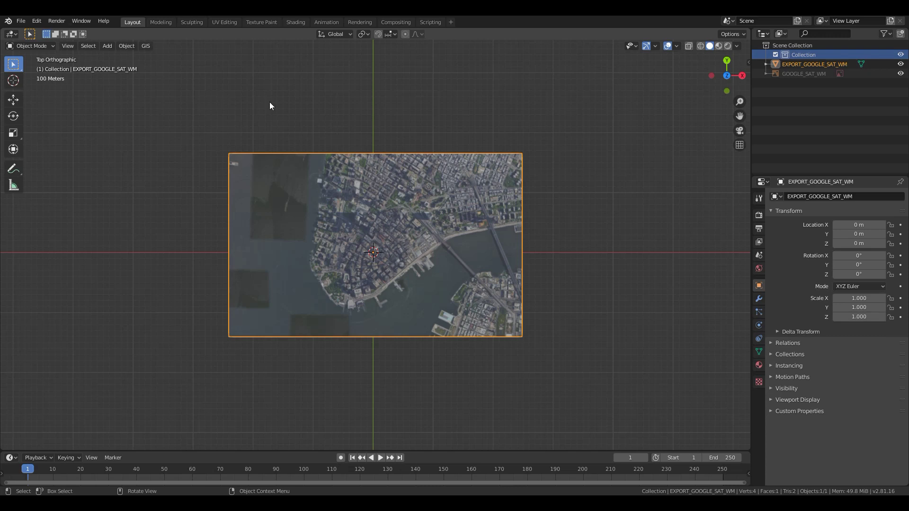
{"action": "left_click", "coordinate": [146, 46]}
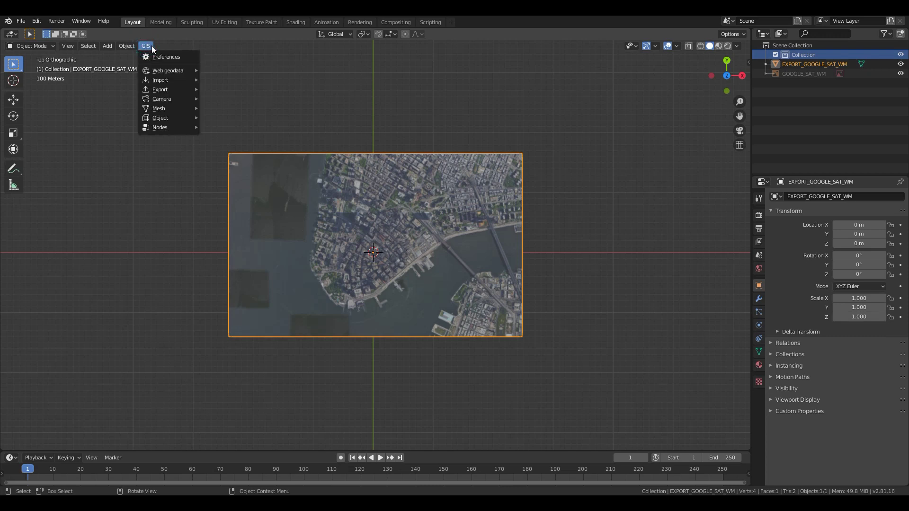
{"action": "mouse_move", "coordinate": [168, 70]}
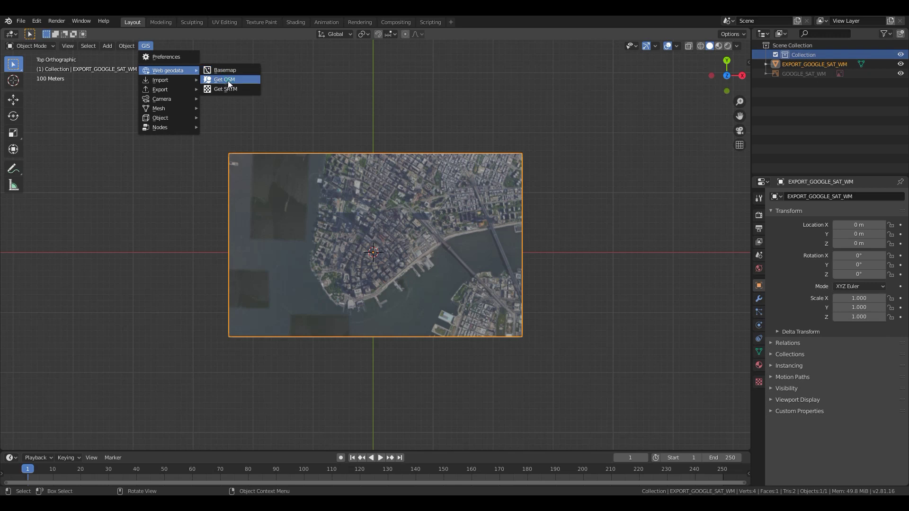
{"action": "left_click", "coordinate": [227, 80]}
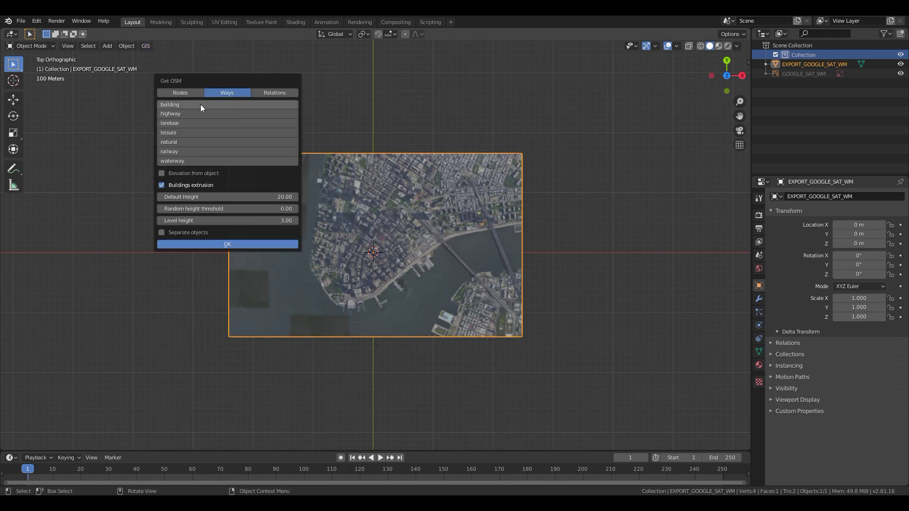
{"action": "left_click_drag", "start_coordinate": [201, 105], "coordinate": [187, 163]}
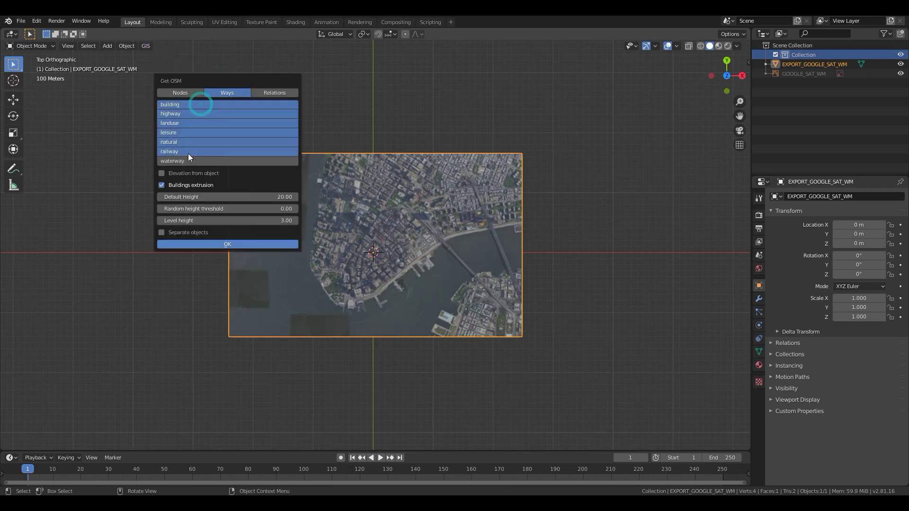
{"action": "left_click", "coordinate": [162, 173]}
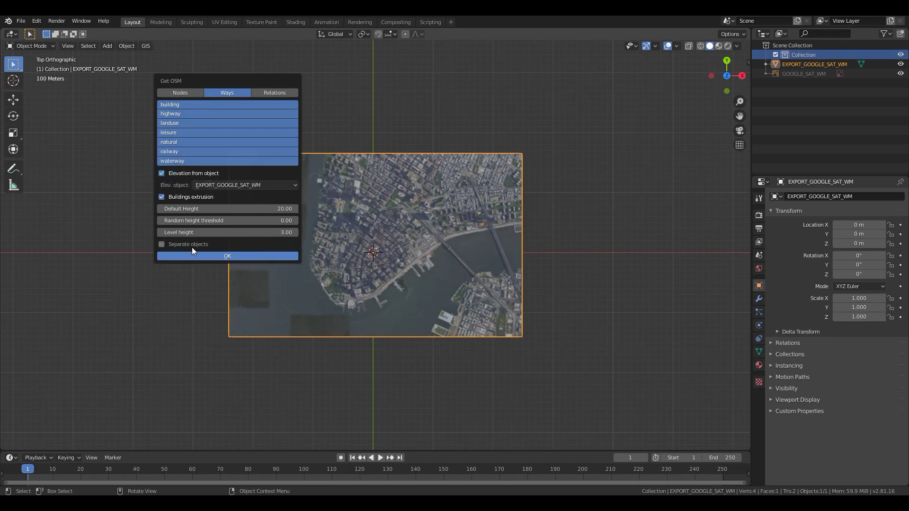
{"action": "left_click", "coordinate": [216, 256]}
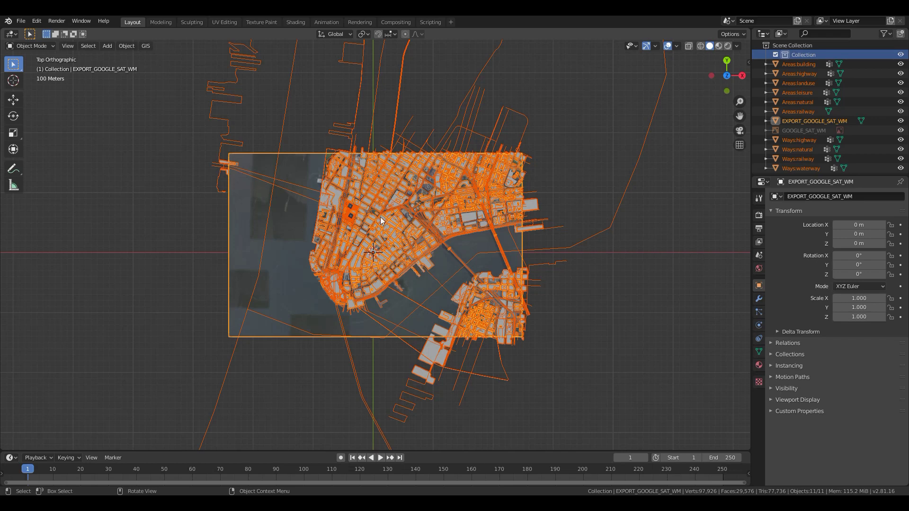
Step: Hide the Areas:building, Areas:landuse and EXPORT_GOOGLE_SAT_WM layers
{"action": "middle_click_drag", "start_coordinate": [428, 320], "coordinate": [376, 270]}
{"action": "scroll", "coordinate": [375, 270], "scroll_direction": "up", "scroll_amount": 4}
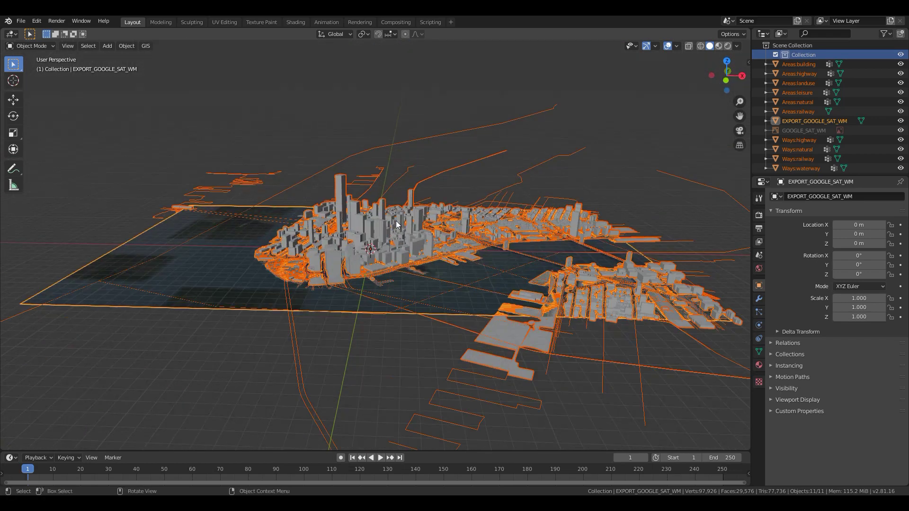
{"action": "scroll", "coordinate": [375, 270], "scroll_direction": "down", "scroll_amount": 2}
{"action": "scroll", "coordinate": [357, 233], "scroll_direction": "up", "scroll_amount": 3}
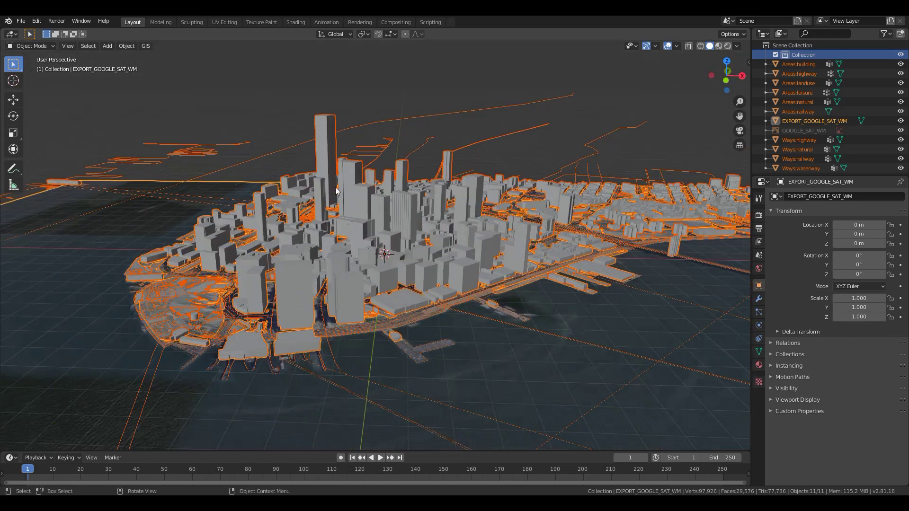
{"action": "left_click", "coordinate": [340, 184]}
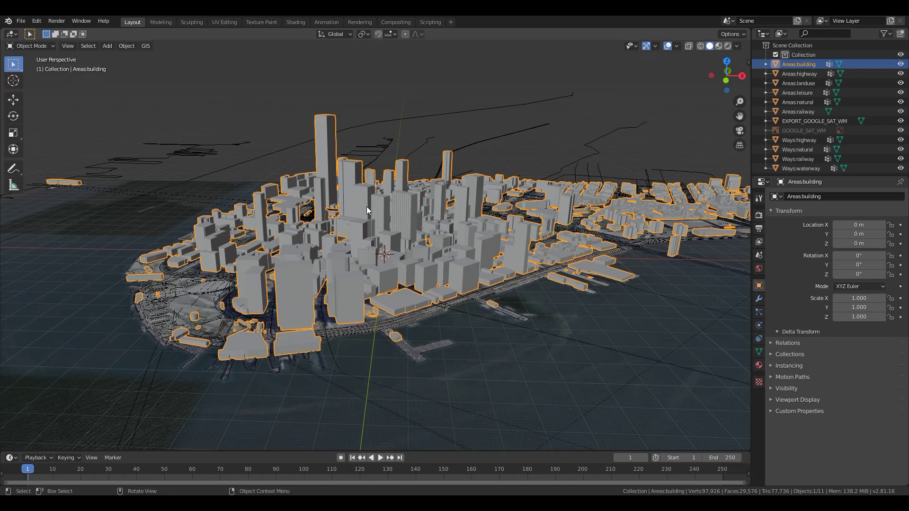
{"action": "key", "text": "h"}
{"action": "left_click", "coordinate": [469, 317]}
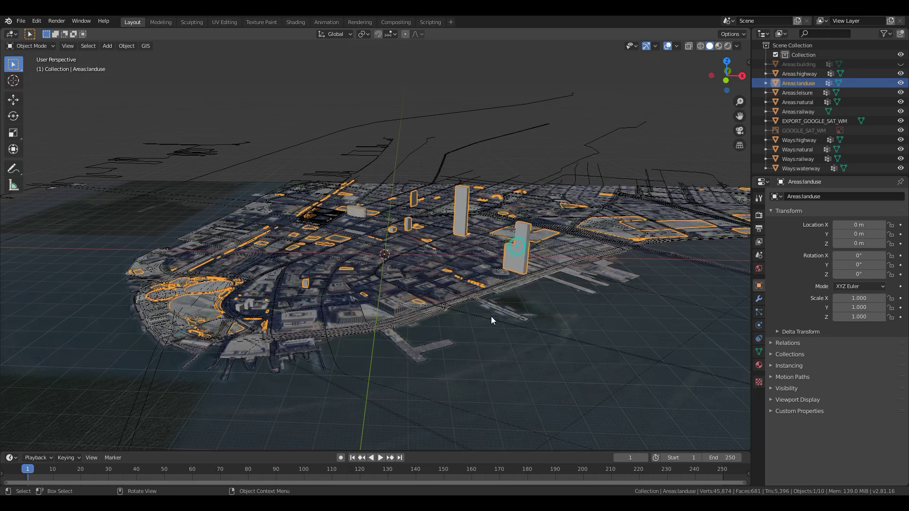
{"action": "key", "text": "h"}
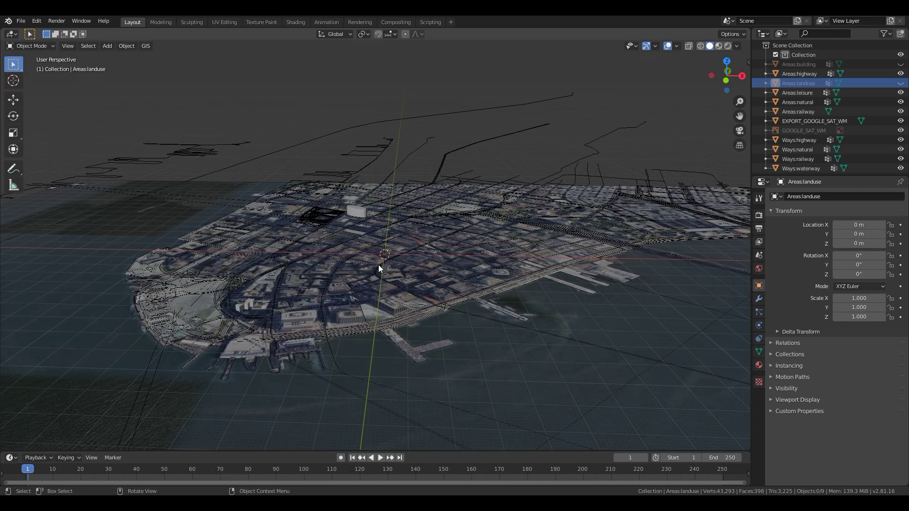
{"action": "left_click", "coordinate": [490, 360]}
{"action": "middle_click_drag", "start_coordinate": [488, 359], "coordinate": [475, 354]}
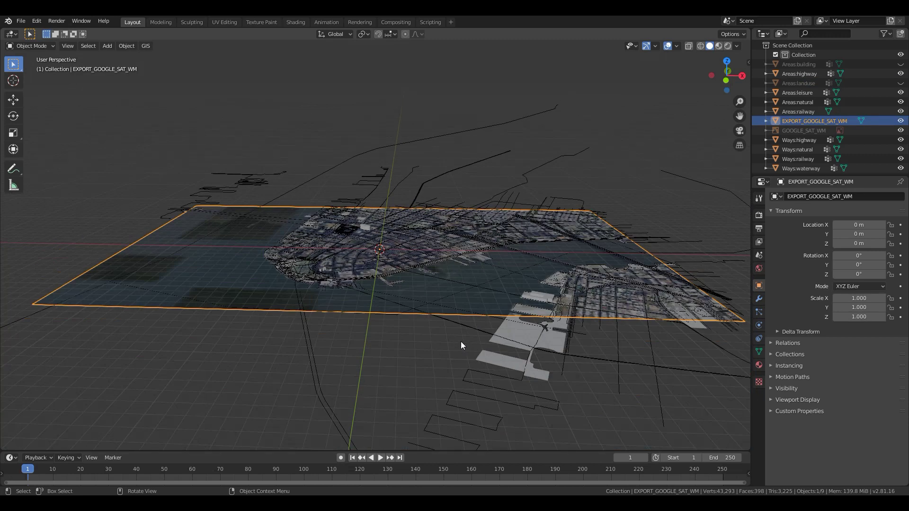
{"action": "key", "text": "h"}
Step: Delete all eight remaining visible imported map objects
{"action": "mouse_move", "coordinate": [412, 261]}
{"action": "middle_mouse_down"}
{"action": "mouse_move", "coordinate": [424, 333]}
{"action": "mouse_move", "coordinate": [412, 306]}
{"action": "middle_mouse_up"}
{"action": "key", "text": "a"}
{"action": "key", "text": "x"}
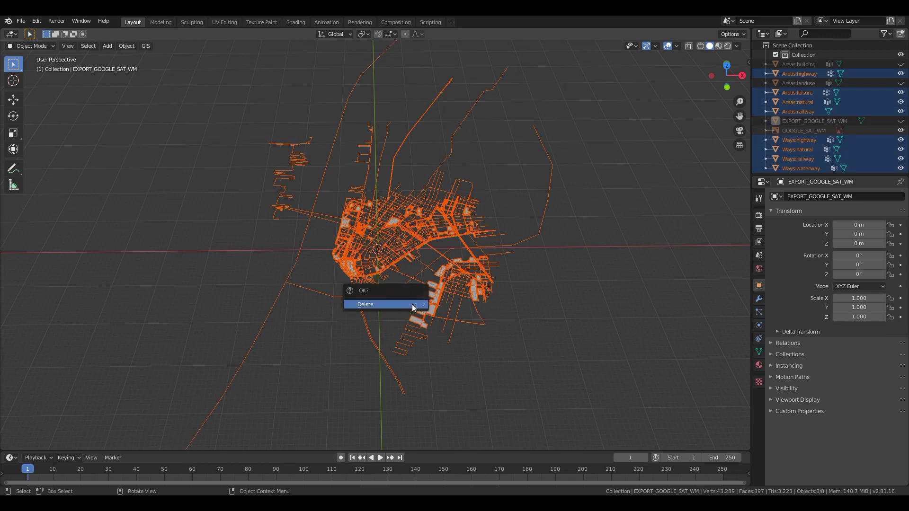
{"action": "left_click", "coordinate": [412, 308]}
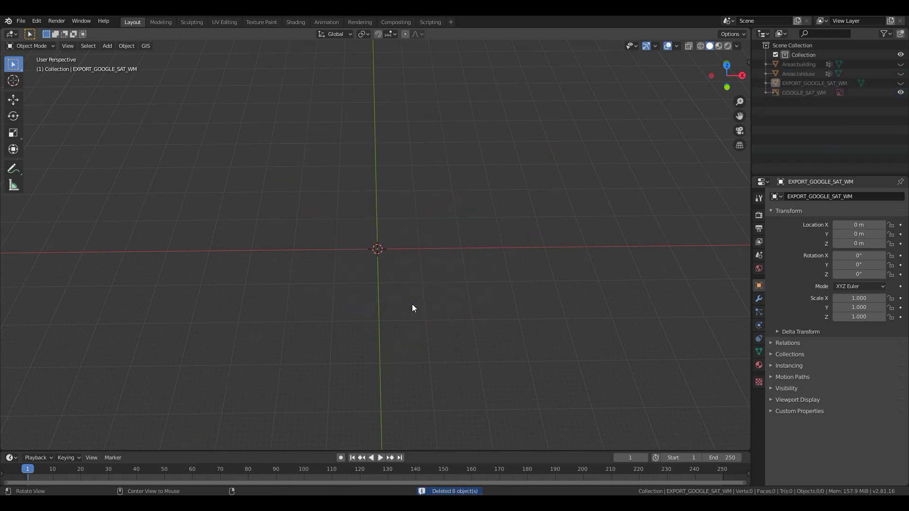
Step: Unhide the kept layers and delete the satellite image plane
{"action": "key", "text": "ctrl+z"}
{"action": "key", "text": "ctrl+z"}
{"action": "middle_click_drag", "start_coordinate": [360, 293], "coordinate": [360, 267]}
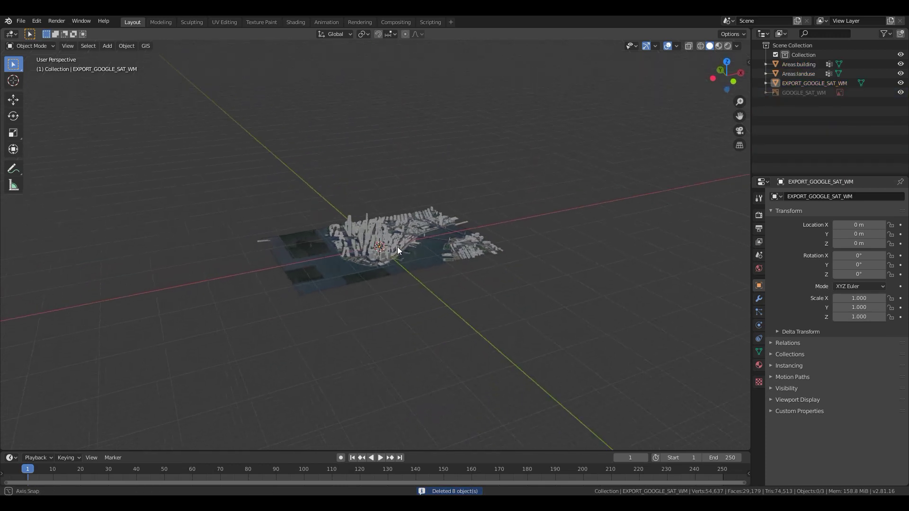
{"action": "scroll", "coordinate": [359, 267], "scroll_direction": "up", "scroll_amount": 6}
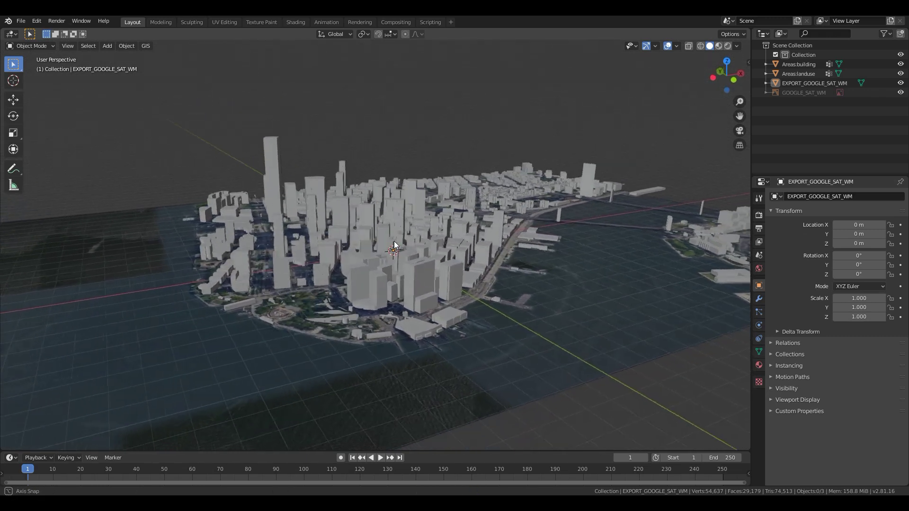
{"action": "scroll", "coordinate": [399, 238], "scroll_direction": "up", "scroll_amount": 3}
{"action": "scroll", "coordinate": [385, 258], "scroll_direction": "down", "scroll_amount": 1}
{"action": "mouse_move", "coordinate": [386, 258]}
{"action": "middle_mouse_down"}
{"action": "mouse_move", "coordinate": [337, 257]}
{"action": "mouse_move", "coordinate": [360, 268]}
{"action": "middle_mouse_up"}
{"action": "scroll", "coordinate": [360, 269], "scroll_direction": "up", "scroll_amount": 3}
{"action": "scroll", "coordinate": [362, 312], "scroll_direction": "up", "scroll_amount": 2}
{"action": "middle_click_drag", "start_coordinate": [362, 311], "coordinate": [435, 218]}
{"action": "scroll", "coordinate": [352, 251], "scroll_direction": "down", "scroll_amount": 3}
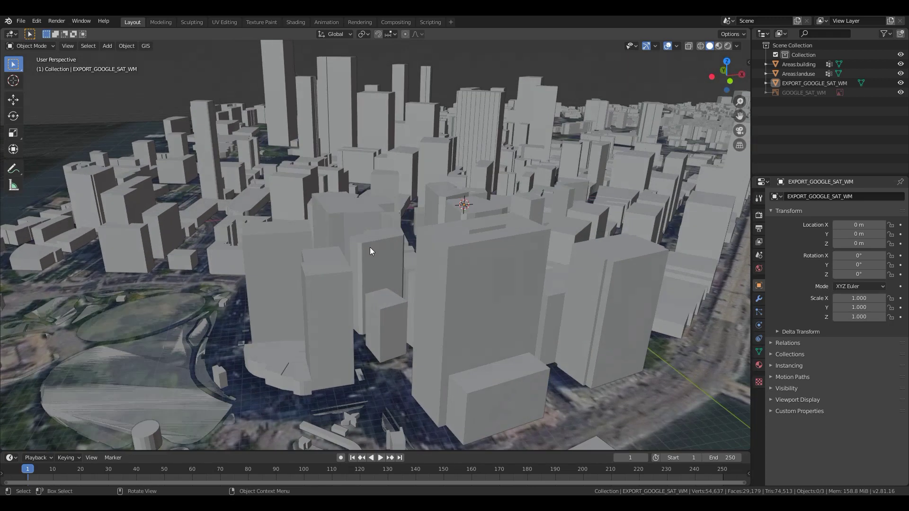
{"action": "scroll", "coordinate": [336, 248], "scroll_direction": "down", "scroll_amount": 4}
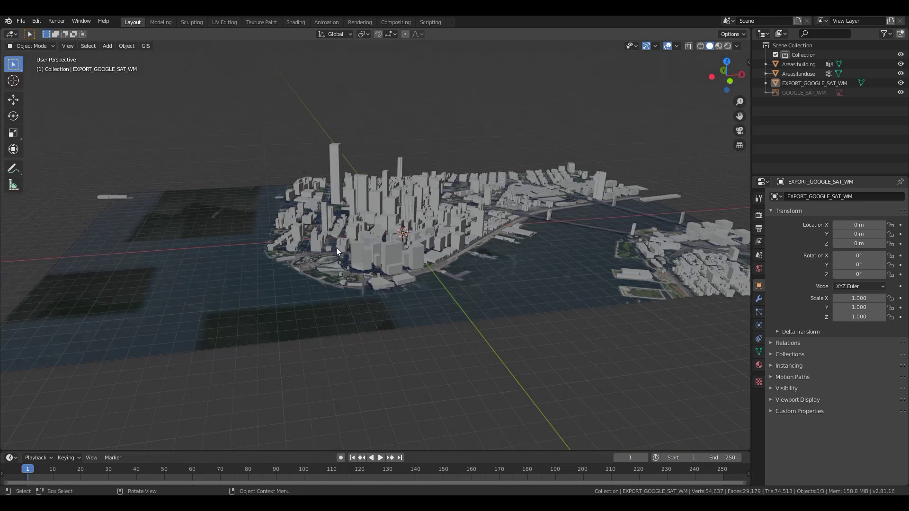
{"action": "left_click", "coordinate": [318, 276]}
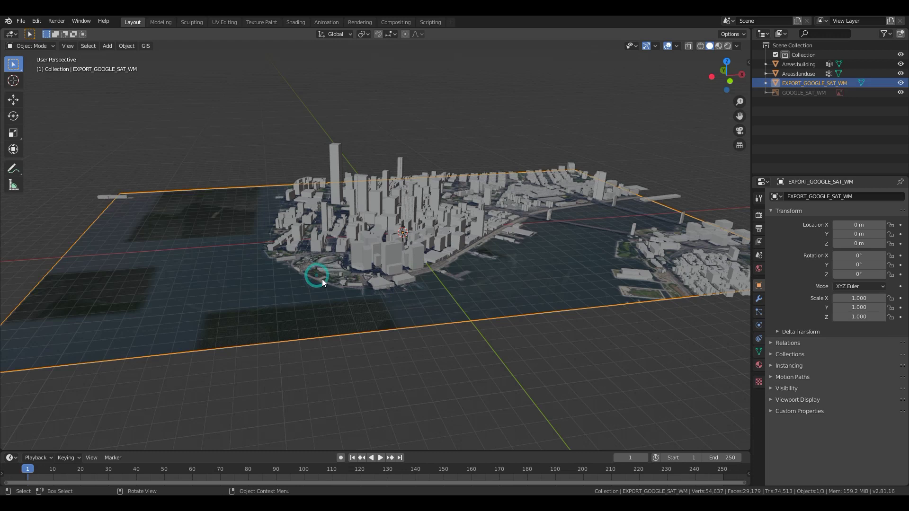
{"action": "key", "text": "x"}
{"action": "left_click", "coordinate": [367, 257]}
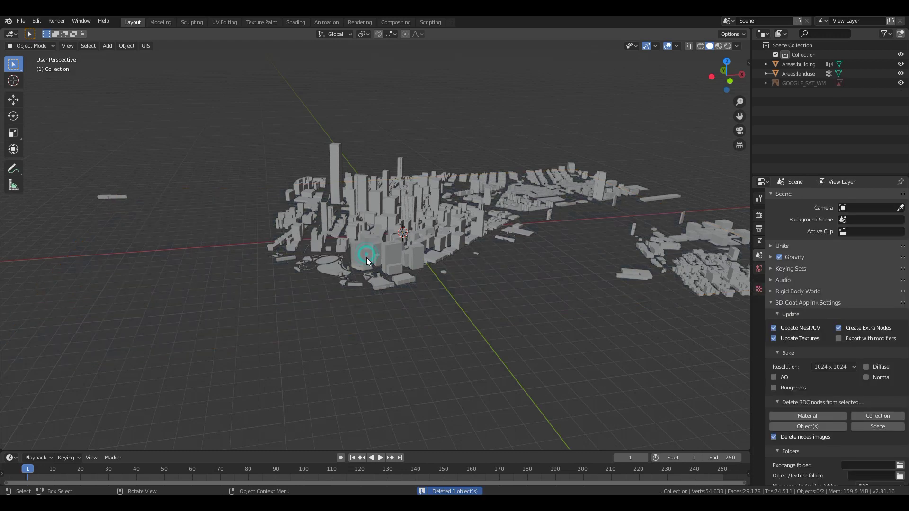
Step: Delete the Areas:landuse layer
{"action": "left_click", "coordinate": [815, 82]}
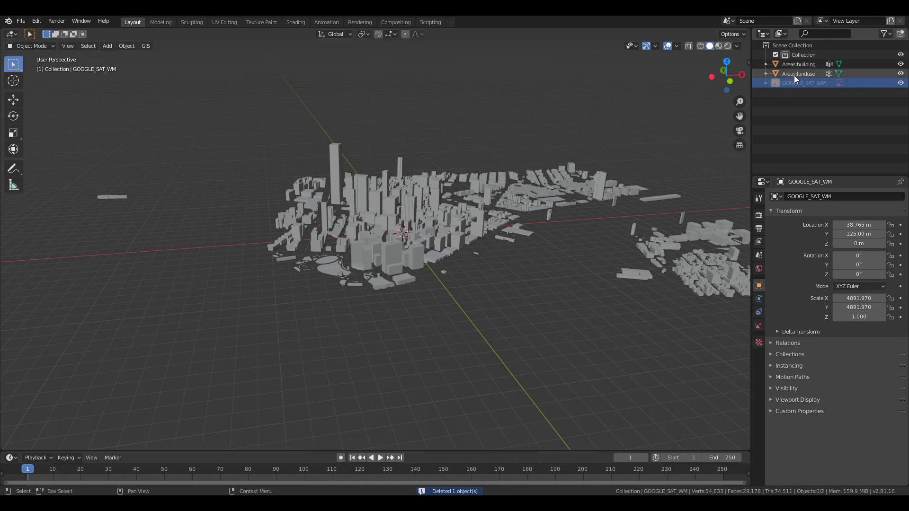
{"action": "left_click", "coordinate": [799, 64]}
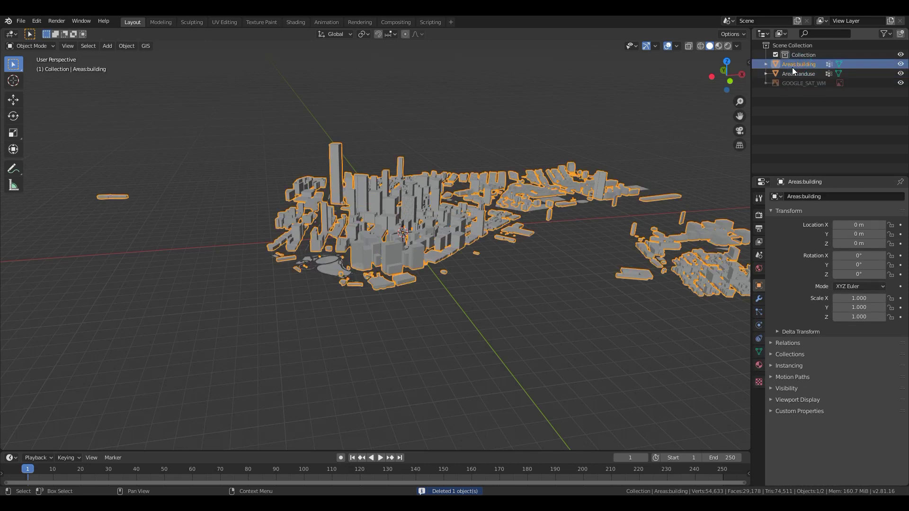
{"action": "left_click", "coordinate": [793, 73]}
{"action": "key", "text": "x"}
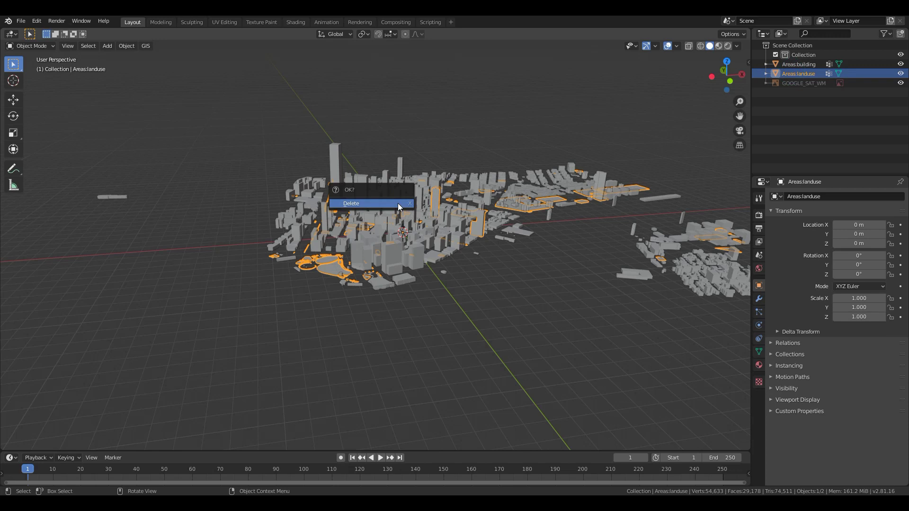
{"action": "left_click", "coordinate": [398, 207]}
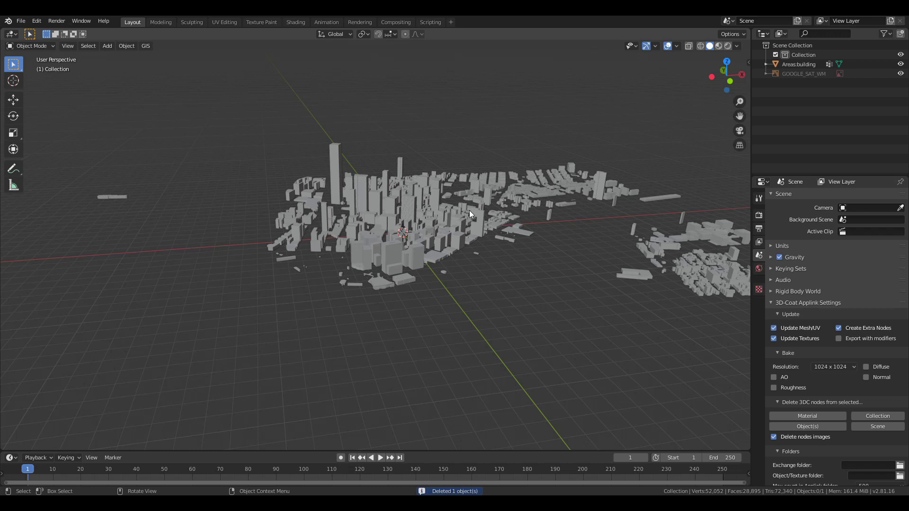
Step: Try deleting the GOOGLE_SAT_WM image object, then select the Areas:building layer
{"action": "left_click", "coordinate": [798, 74]}
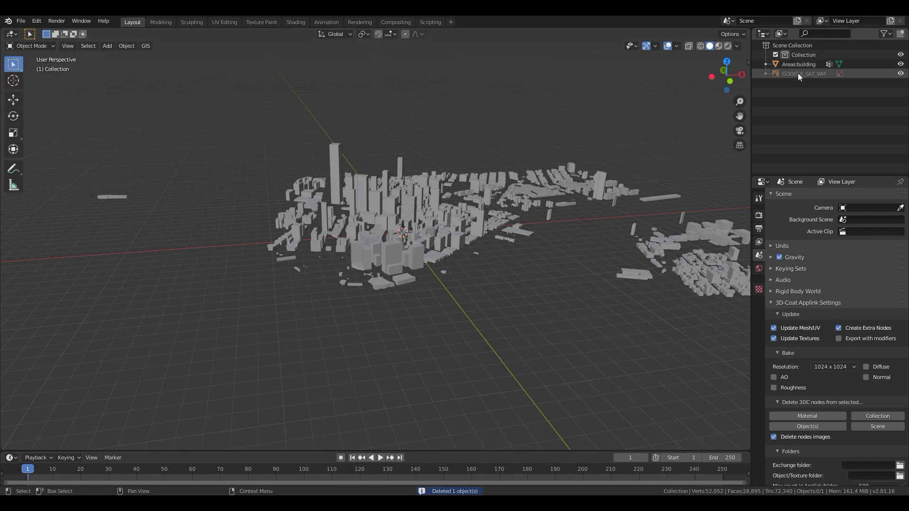
{"action": "key", "text": "x"}
{"action": "left_click", "coordinate": [507, 180]}
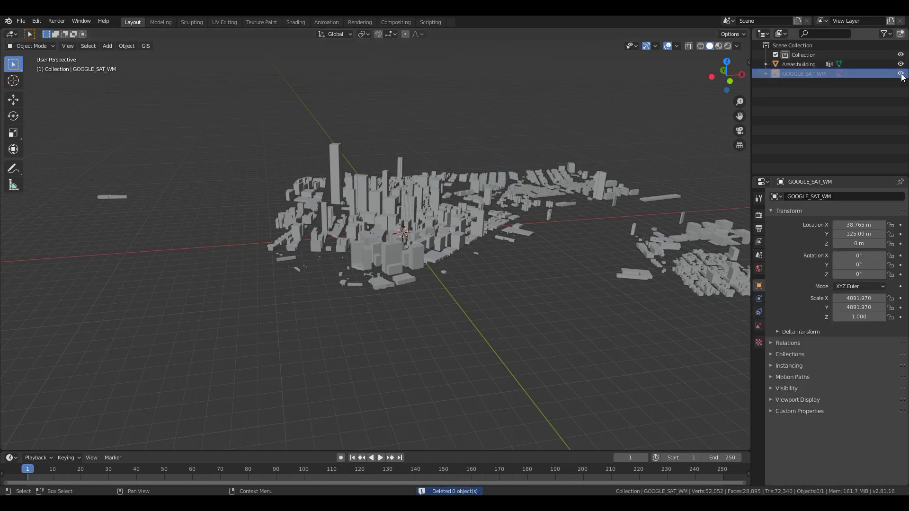
{"action": "left_click", "coordinate": [408, 190]}
{"action": "middle_click_drag", "start_coordinate": [408, 189], "coordinate": [454, 142]}
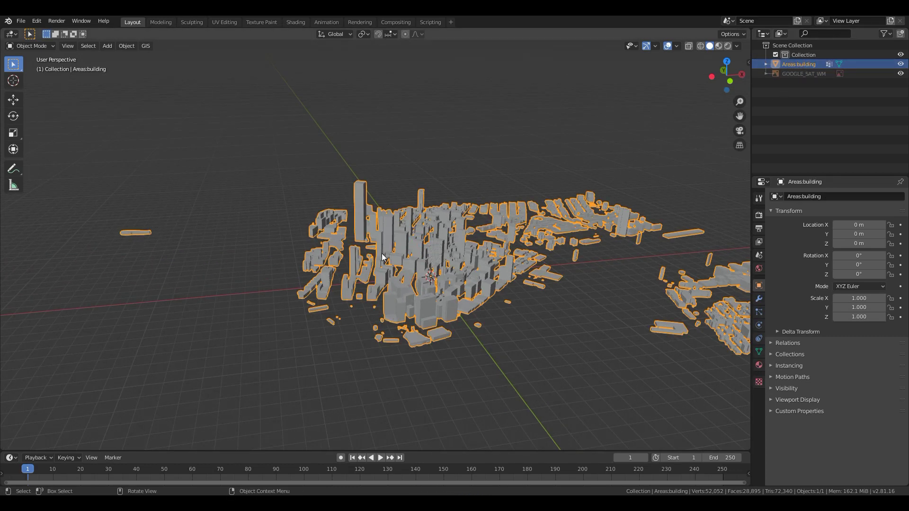
Step: Enter Edit Mode on the buildings mesh in top view with wireframe shading
{"action": "key", "text": "KP_7"}
{"action": "scroll", "coordinate": [384, 254], "scroll_direction": "down", "scroll_amount": 6}
{"action": "key", "text": "Tab"}
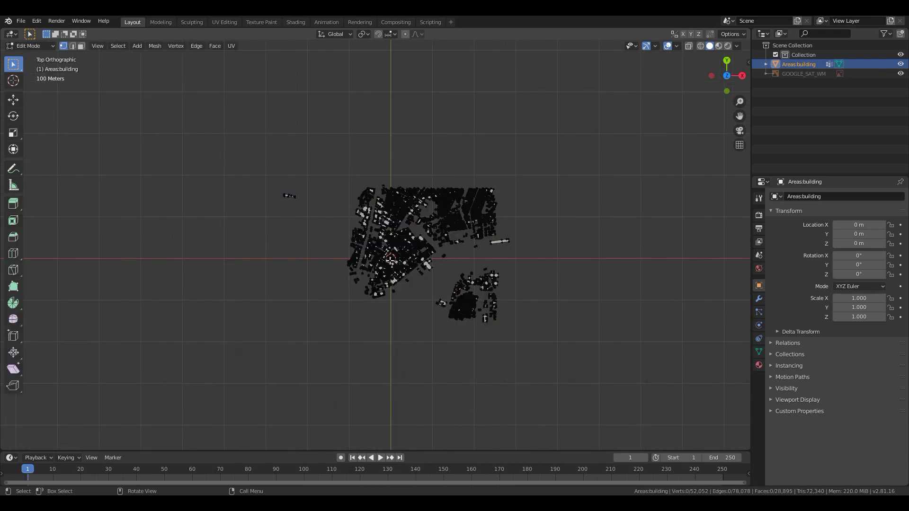
{"action": "scroll", "coordinate": [329, 243], "scroll_direction": "up", "scroll_amount": 3}
{"action": "key", "text": "x"}
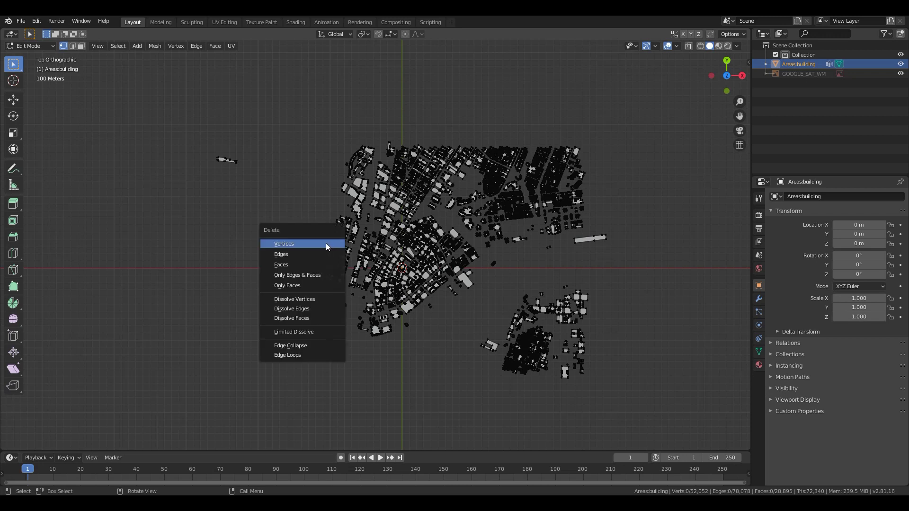
{"action": "key", "text": "Escape"}
{"action": "key", "text": "z"}
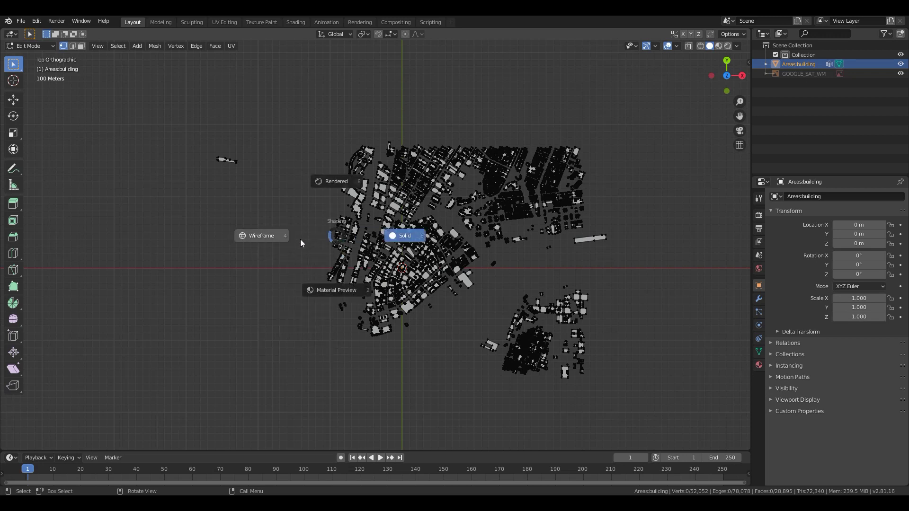
{"action": "left_click", "coordinate": [261, 241]}
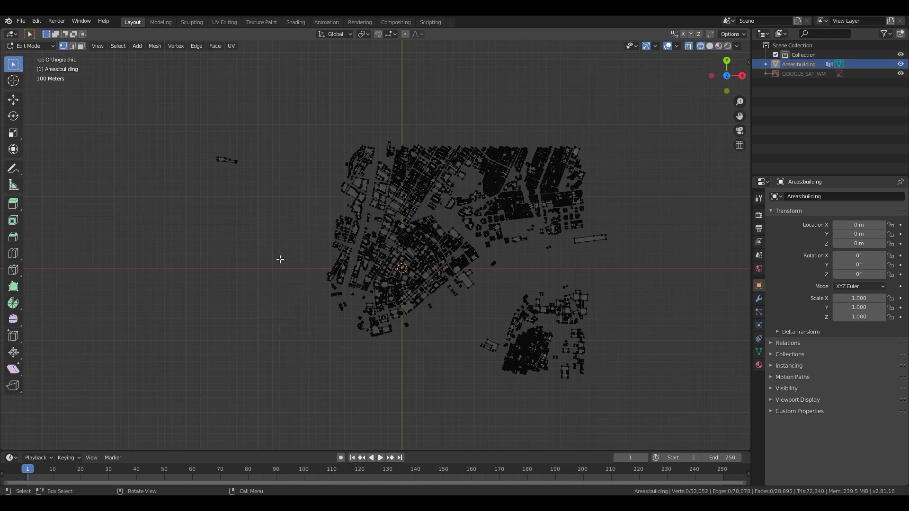
Step: Brush-select the left outlier and lower-right cluster, delete their vertices, and return to Object Mode
{"action": "key", "text": "c"}
{"action": "scroll", "coordinate": [223, 209], "scroll_direction": "down", "scroll_amount": 3}
{"action": "scroll", "coordinate": [213, 178], "scroll_direction": "down", "scroll_amount": 3}
{"action": "left_click", "coordinate": [212, 178]}
{"action": "mouse_move", "coordinate": [592, 369]}
{"action": "left_mouse_down"}
{"action": "mouse_move", "coordinate": [538, 349]}
{"action": "mouse_move", "coordinate": [584, 341]}
{"action": "mouse_move", "coordinate": [604, 310]}
{"action": "left_mouse_up"}
{"action": "scroll", "coordinate": [604, 308], "scroll_direction": "up", "scroll_amount": 2}
{"action": "right_click", "coordinate": [542, 364]}
{"action": "key", "text": "x"}
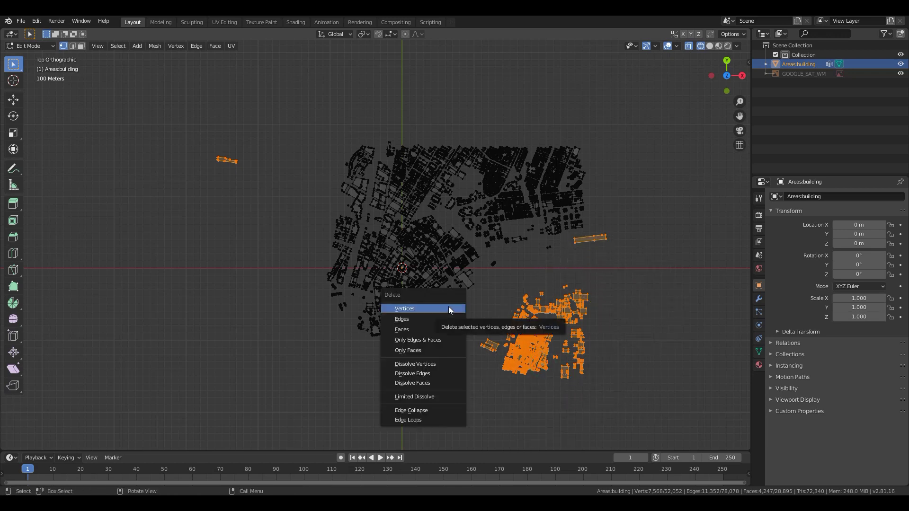
{"action": "left_click", "coordinate": [448, 306]}
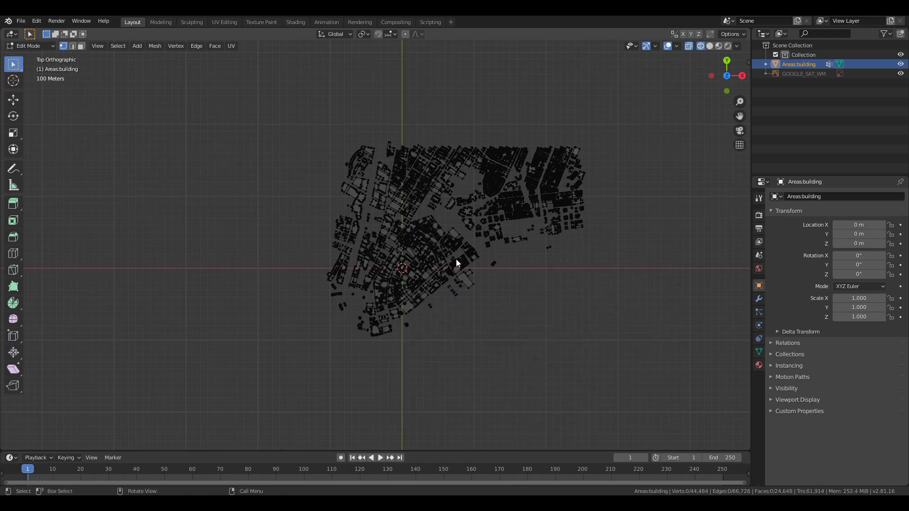
{"action": "key", "text": "Tab"}
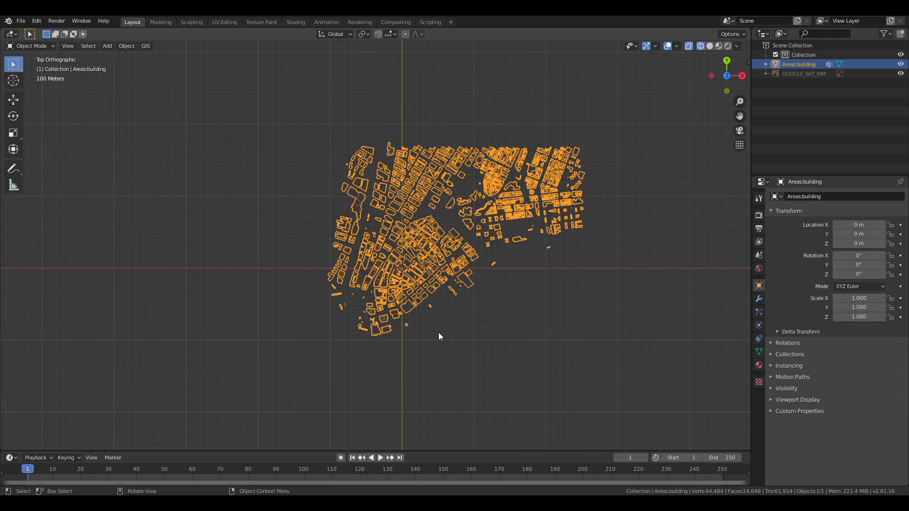
Step: Switch back to solid shading and select the trimmed Areas:building mesh
{"action": "middle_click_drag", "start_coordinate": [450, 310], "coordinate": [433, 259]}
{"action": "key", "text": "z"}
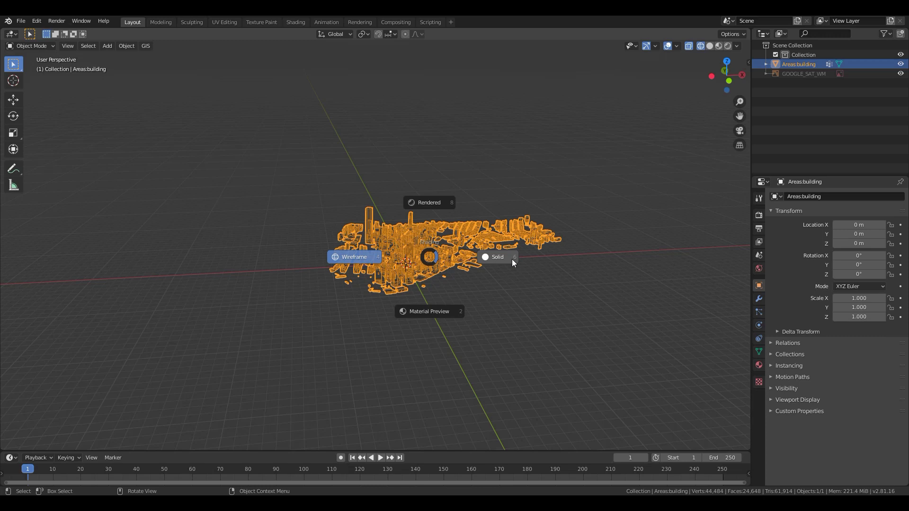
{"action": "left_click", "coordinate": [513, 260]}
{"action": "key", "text": "alt+a"}
{"action": "scroll", "coordinate": [395, 278], "scroll_direction": "up", "scroll_amount": 6}
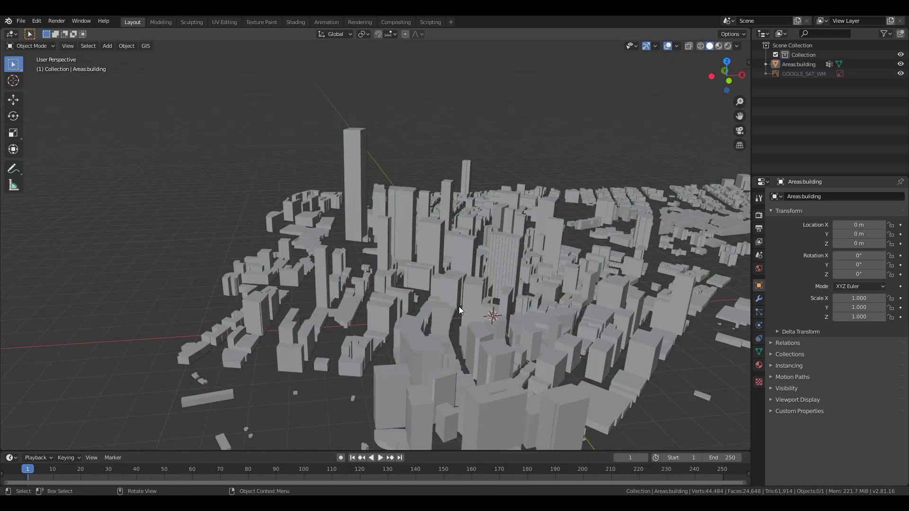
{"action": "middle_click_drag", "start_coordinate": [467, 304], "coordinate": [474, 300]}
{"action": "left_click", "coordinate": [461, 287]}
{"action": "scroll", "coordinate": [551, 301], "scroll_direction": "down", "scroll_amount": 5}
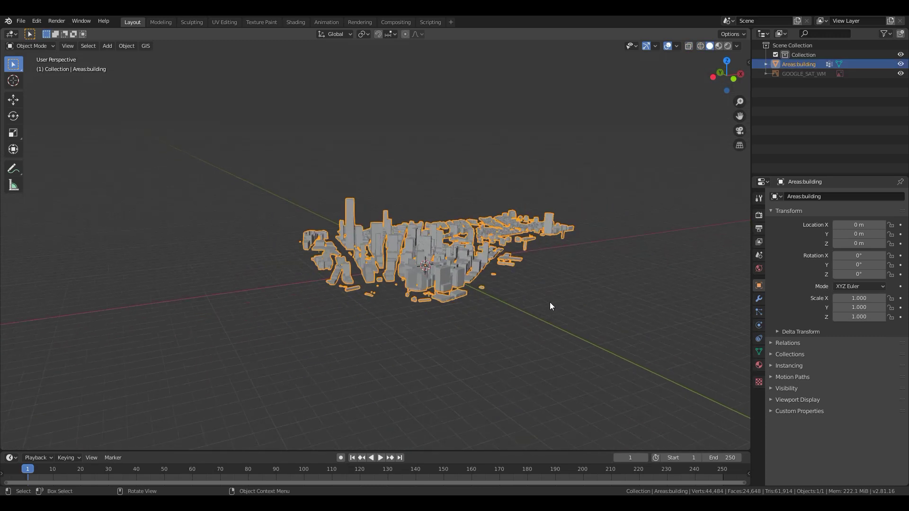
{"action": "middle_click_drag", "start_coordinate": [550, 302], "coordinate": [533, 325]}
{"action": "scroll", "coordinate": [331, 284], "scroll_direction": "up", "scroll_amount": 4}
{"action": "middle_click_drag", "start_coordinate": [327, 131], "coordinate": [238, 138]}
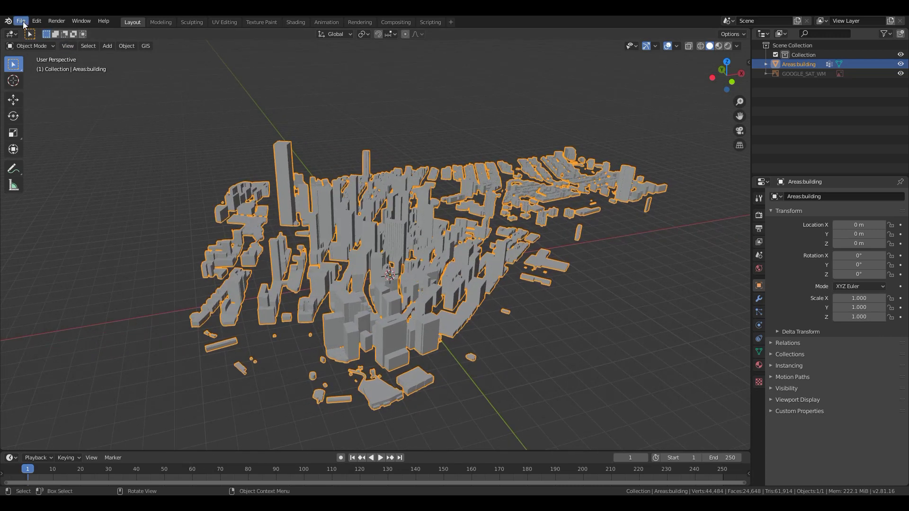
Step: Export as Babylon.js to the Desktop, correcting the file name to new_york_city.babylon
{"action": "left_click", "coordinate": [23, 22]}
{"action": "mouse_move", "coordinate": [36, 158]}
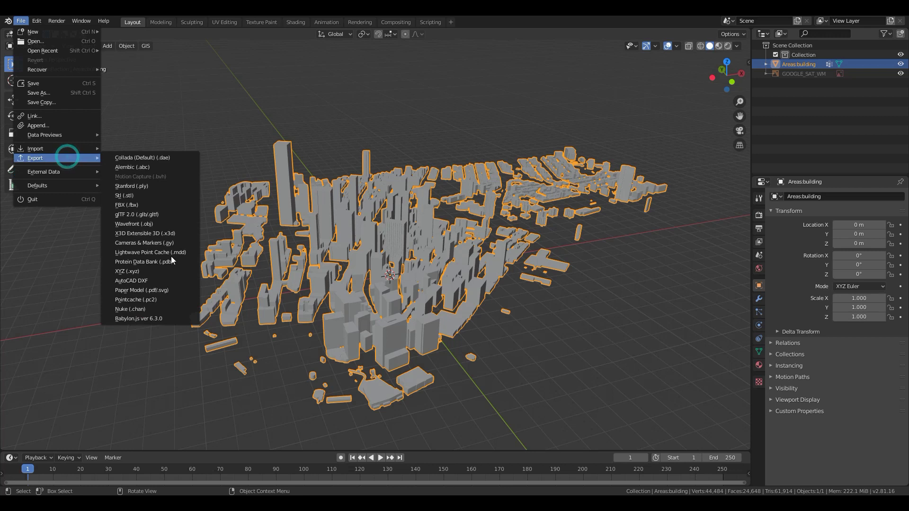
{"action": "left_click", "coordinate": [154, 320]}
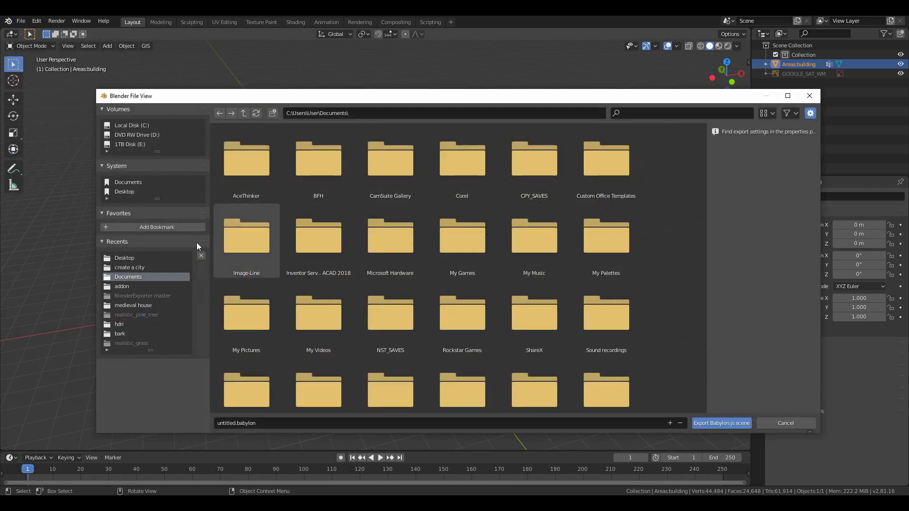
{"action": "left_click", "coordinate": [124, 192]}
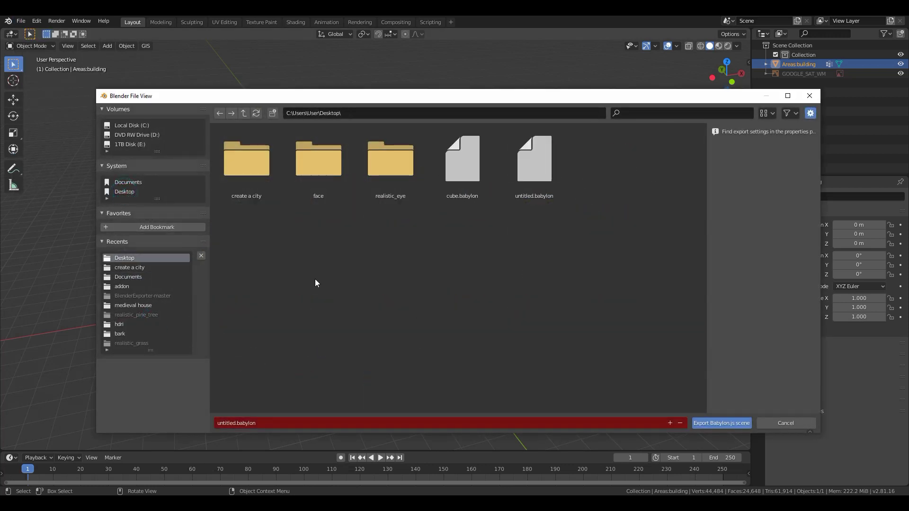
{"action": "left_click", "coordinate": [290, 424]}
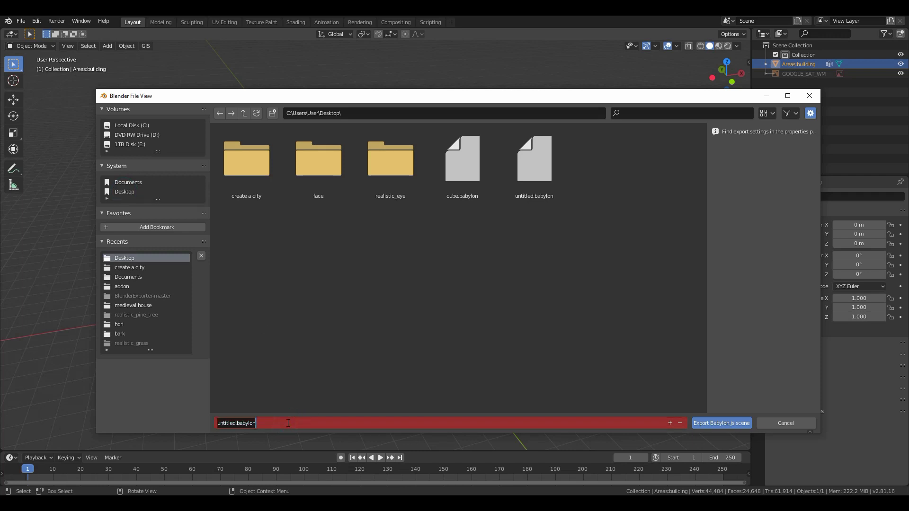
{"action": "type", "text": "new"}
{"action": "key", "text": "BackSpace"}
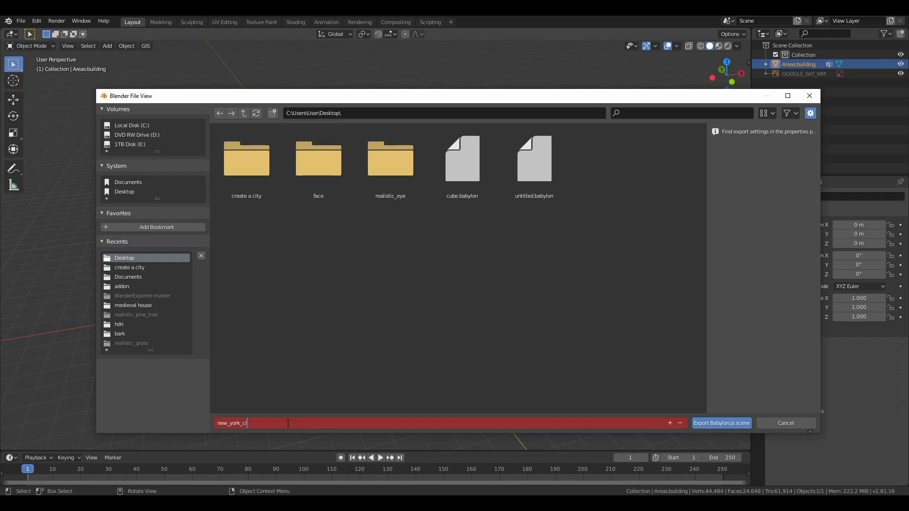
{"action": "left_click", "coordinate": [709, 423]}
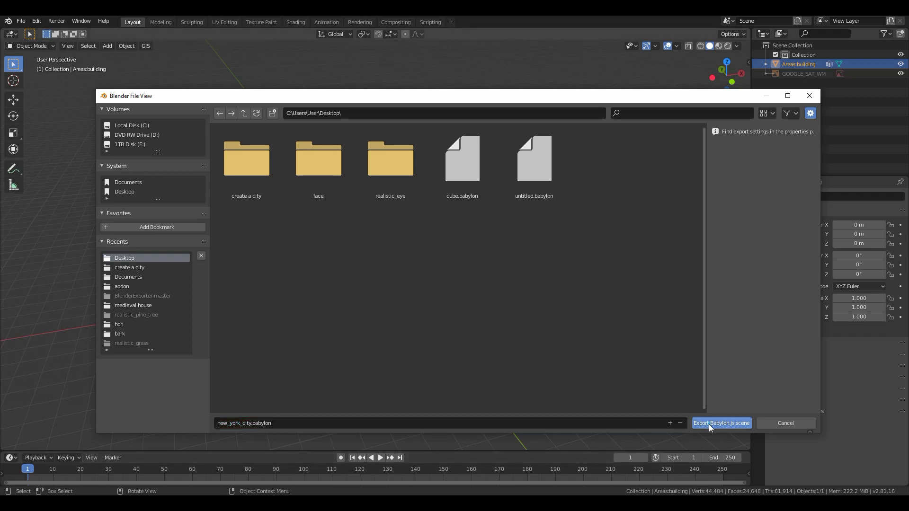
{"action": "left_click", "coordinate": [709, 424]}
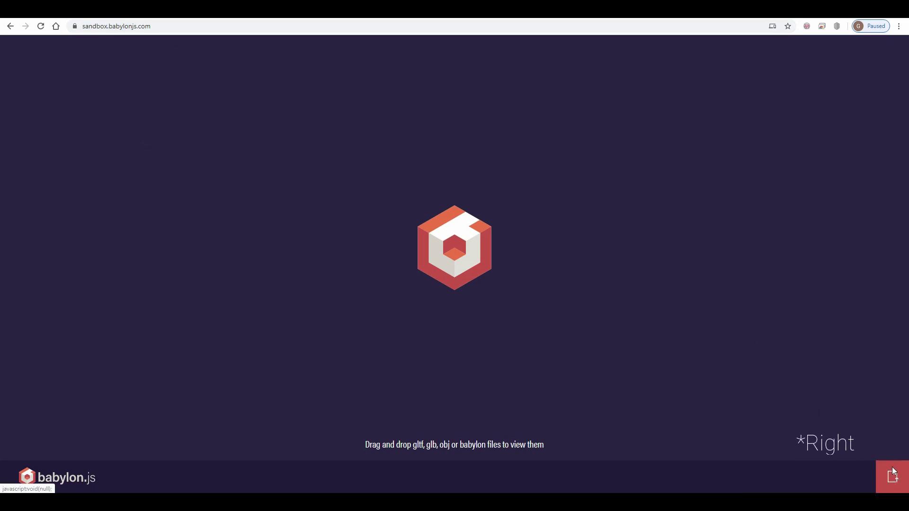
Step: Pick new_york_city.babylon from the Desktop with the Sandbox upload button
{"action": "left_click", "coordinate": [893, 482]}
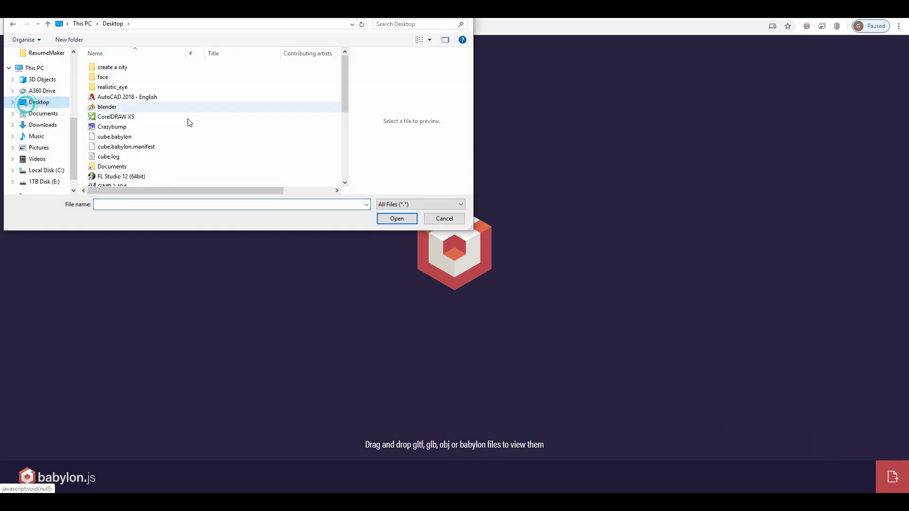
{"action": "scroll", "coordinate": [246, 156], "scroll_direction": "down", "scroll_amount": 5}
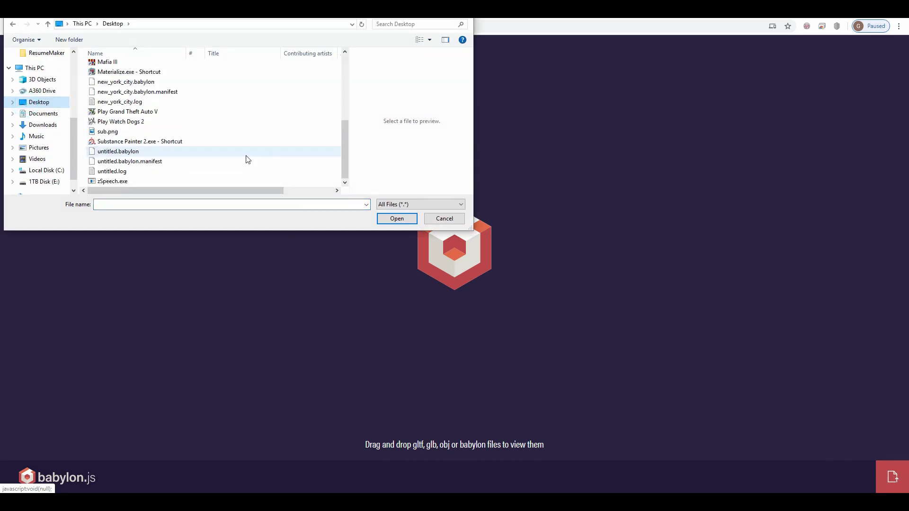
{"action": "left_click", "coordinate": [138, 81]}
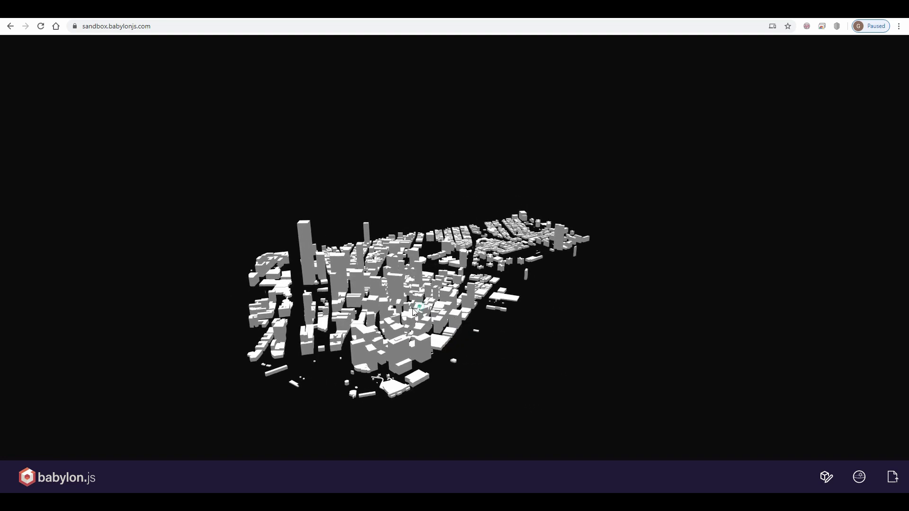
{"action": "mouse_move", "coordinate": [428, 317]}
{"action": "left_mouse_down"}
{"action": "mouse_move", "coordinate": [360, 305]}
{"action": "mouse_move", "coordinate": [438, 297]}
{"action": "left_mouse_up"}
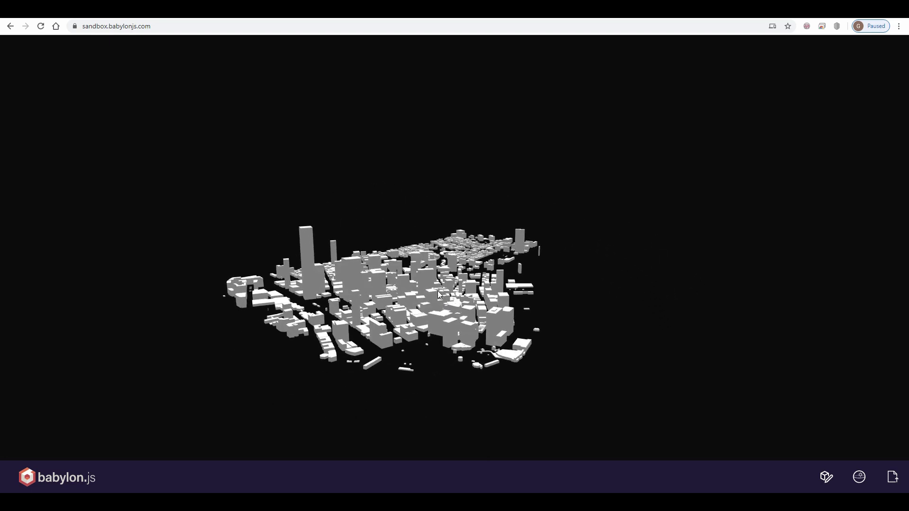
{"action": "mouse_move", "coordinate": [438, 290]}
{"action": "left_mouse_down"}
{"action": "mouse_move", "coordinate": [421, 279]}
{"action": "mouse_move", "coordinate": [392, 333]}
{"action": "left_mouse_up"}
{"action": "scroll", "coordinate": [393, 332], "scroll_direction": "up", "scroll_amount": 3}
{"action": "scroll", "coordinate": [399, 364], "scroll_direction": "up", "scroll_amount": 3}
{"action": "scroll", "coordinate": [399, 364], "scroll_direction": "down", "scroll_amount": 3}
{"action": "scroll", "coordinate": [397, 354], "scroll_direction": "up", "scroll_amount": 3}
{"action": "scroll", "coordinate": [398, 355], "scroll_direction": "down", "scroll_amount": 2}
{"action": "scroll", "coordinate": [361, 358], "scroll_direction": "up", "scroll_amount": 2}
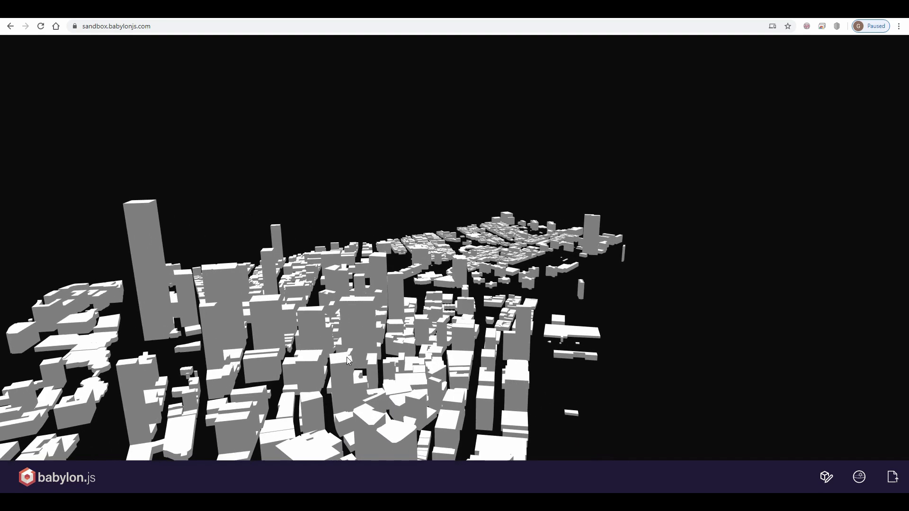
{"action": "scroll", "coordinate": [367, 348], "scroll_direction": "up", "scroll_amount": 2}
{"action": "scroll", "coordinate": [372, 348], "scroll_direction": "up", "scroll_amount": 3}
{"action": "left_click_drag", "start_coordinate": [374, 352], "coordinate": [338, 357]}
{"action": "scroll", "coordinate": [338, 353], "scroll_direction": "down", "scroll_amount": 2}
{"action": "scroll", "coordinate": [341, 359], "scroll_direction": "up", "scroll_amount": 2}
{"action": "left_click_drag", "start_coordinate": [342, 359], "coordinate": [357, 366]}
{"action": "scroll", "coordinate": [358, 366], "scroll_direction": "down", "scroll_amount": 3}
{"action": "scroll", "coordinate": [352, 348], "scroll_direction": "down", "scroll_amount": 2}
{"action": "mouse_move", "coordinate": [346, 327]}
{"action": "left_mouse_down"}
{"action": "mouse_move", "coordinate": [336, 312]}
{"action": "mouse_move", "coordinate": [352, 321]}
{"action": "left_mouse_up"}
{"action": "scroll", "coordinate": [364, 315], "scroll_direction": "up", "scroll_amount": 2}
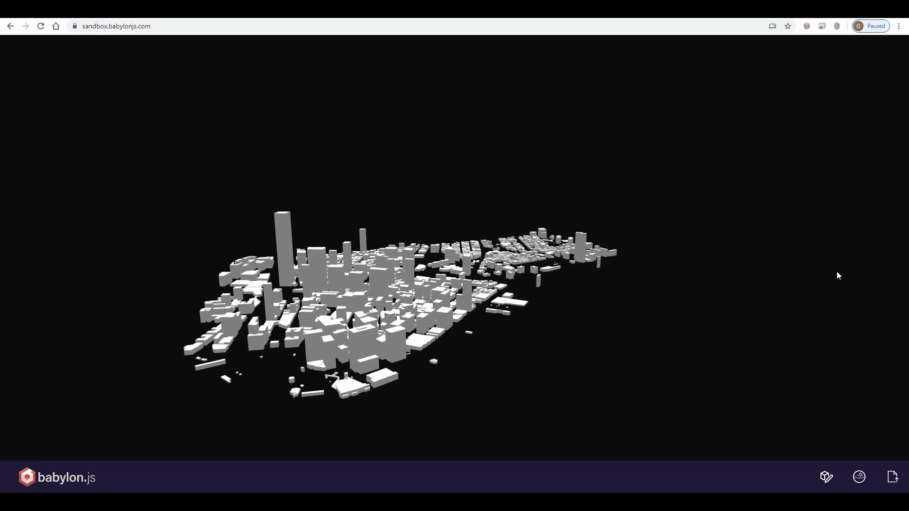
Step: Show the scene explorer and inspector, browsing its debug, statistics and settings tabs
{"action": "left_click", "coordinate": [827, 479]}
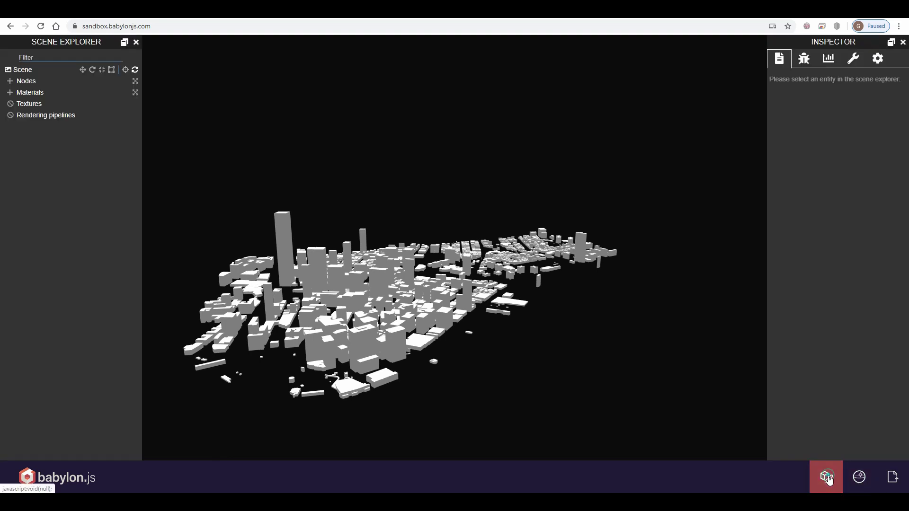
{"action": "left_click", "coordinate": [803, 63]}
{"action": "left_click", "coordinate": [853, 59]}
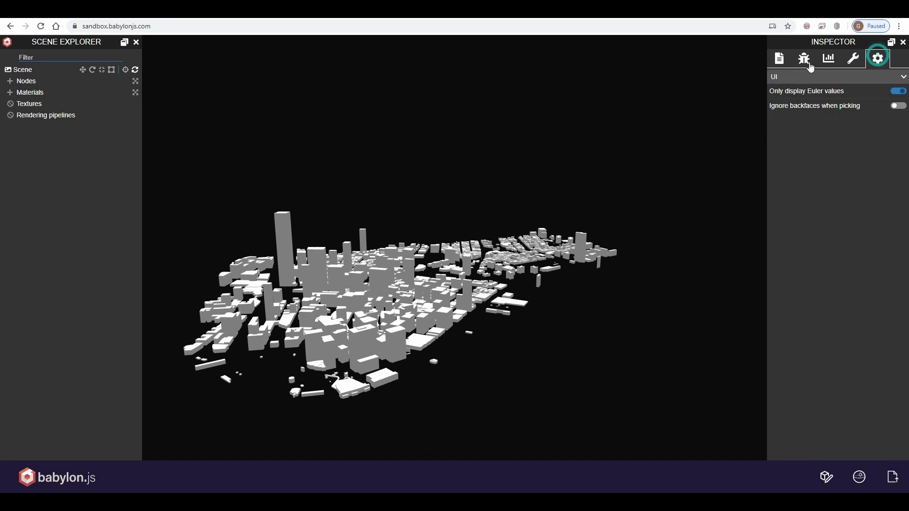
{"action": "left_click", "coordinate": [781, 60]}
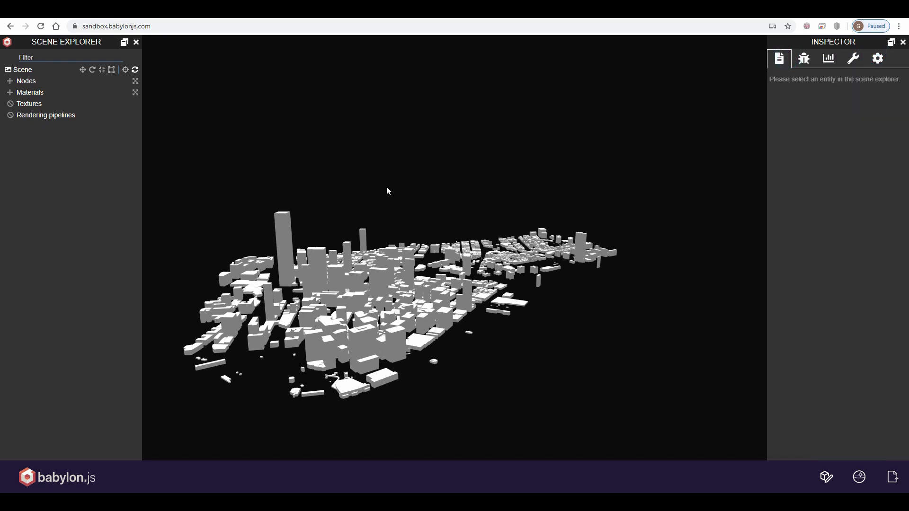
{"action": "left_click_drag", "start_coordinate": [386, 187], "coordinate": [384, 292]}
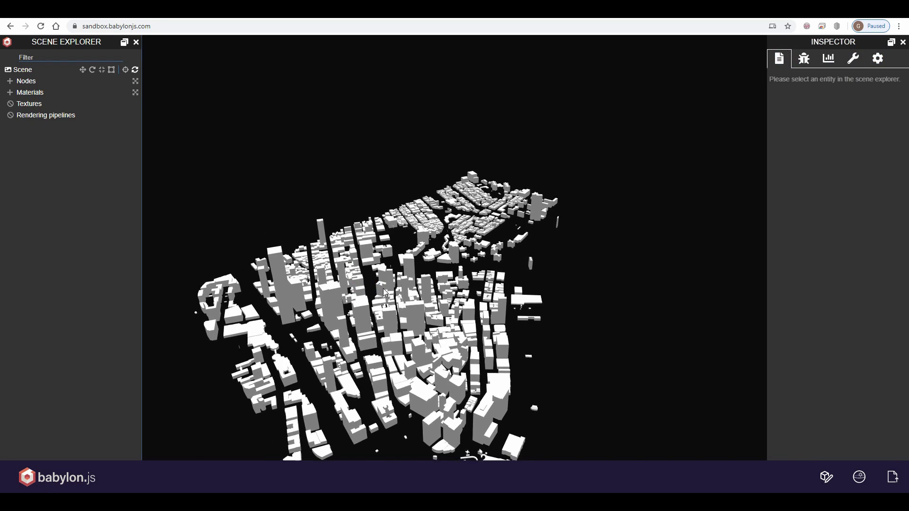
{"action": "scroll", "coordinate": [384, 291], "scroll_direction": "down", "scroll_amount": 3}
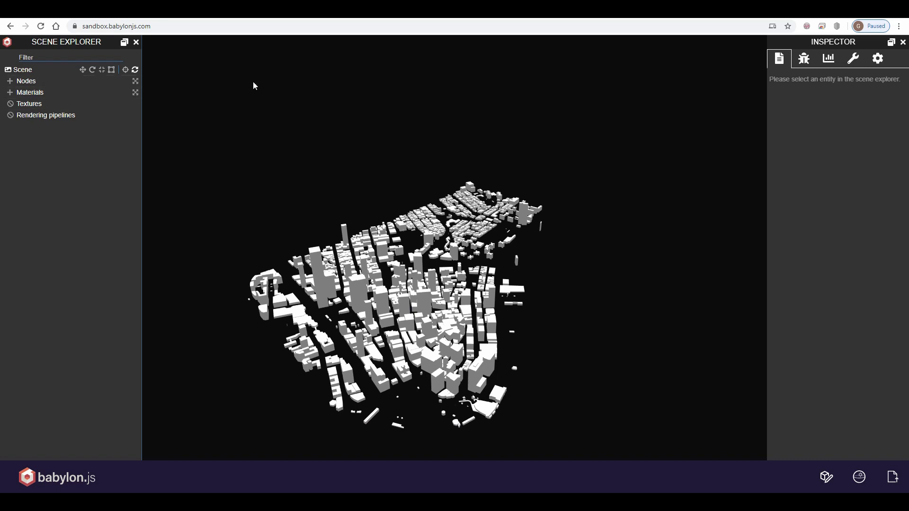
Step: Select the Scene and set a bluish hue for its ambient colour
{"action": "left_click", "coordinate": [40, 69]}
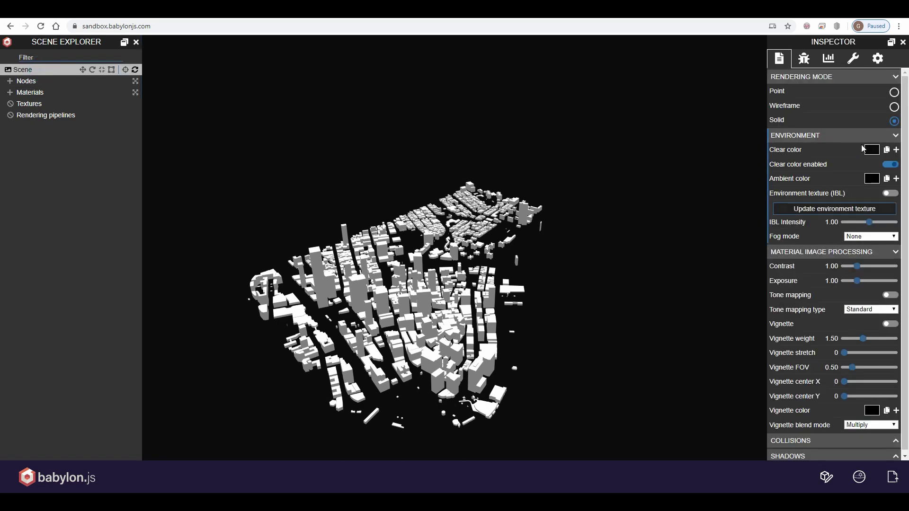
{"action": "left_click", "coordinate": [872, 179]}
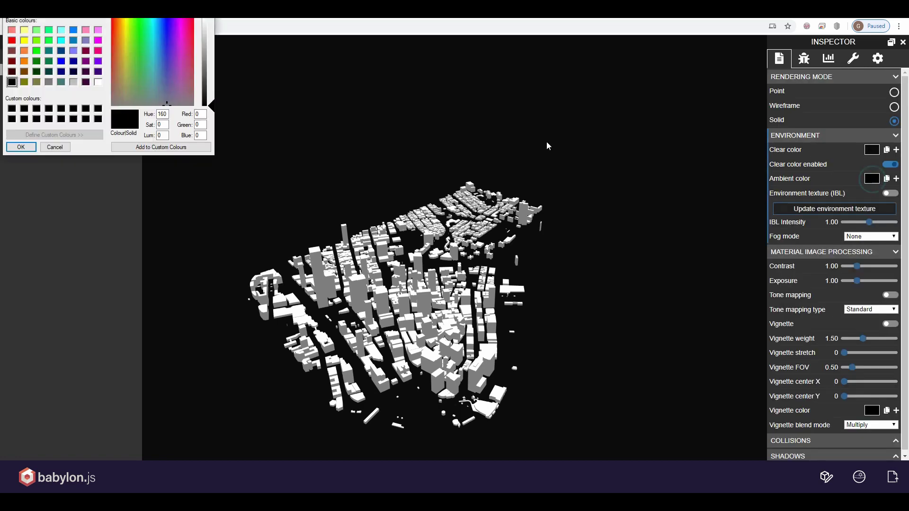
{"action": "left_click", "coordinate": [157, 56]}
{"action": "key", "text": "Return"}
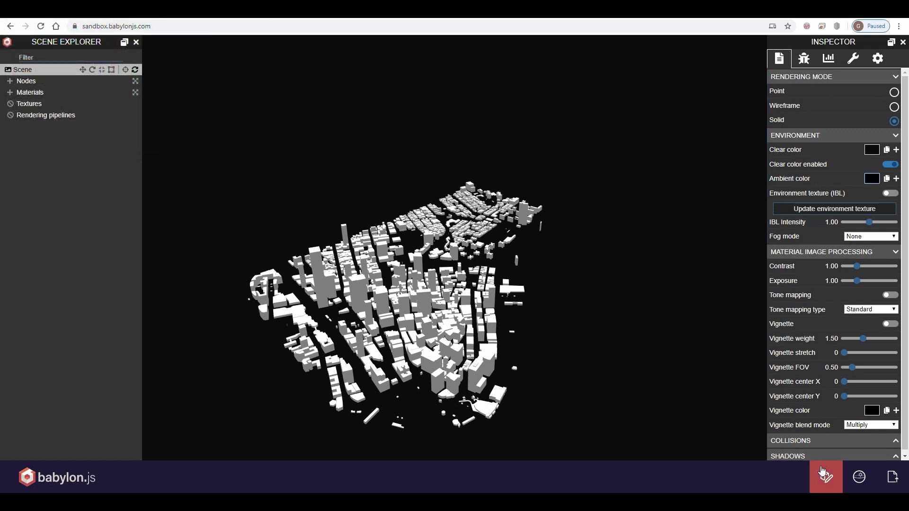
Step: Hide the inspector panels and orbit the city from side-on, underneath and oblique angles
{"action": "left_click", "coordinate": [825, 477]}
{"action": "left_click_drag", "start_coordinate": [480, 314], "coordinate": [376, 337]}
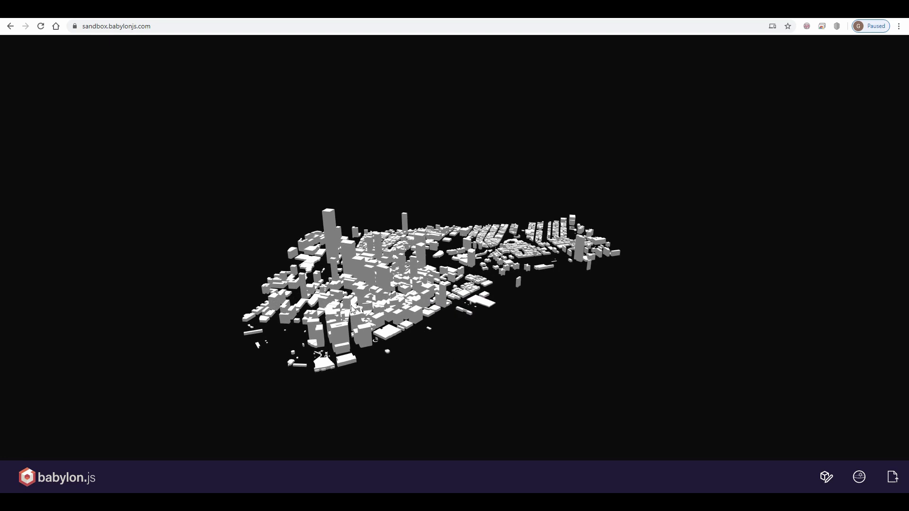
{"action": "left_click_drag", "start_coordinate": [360, 307], "coordinate": [458, 258]}
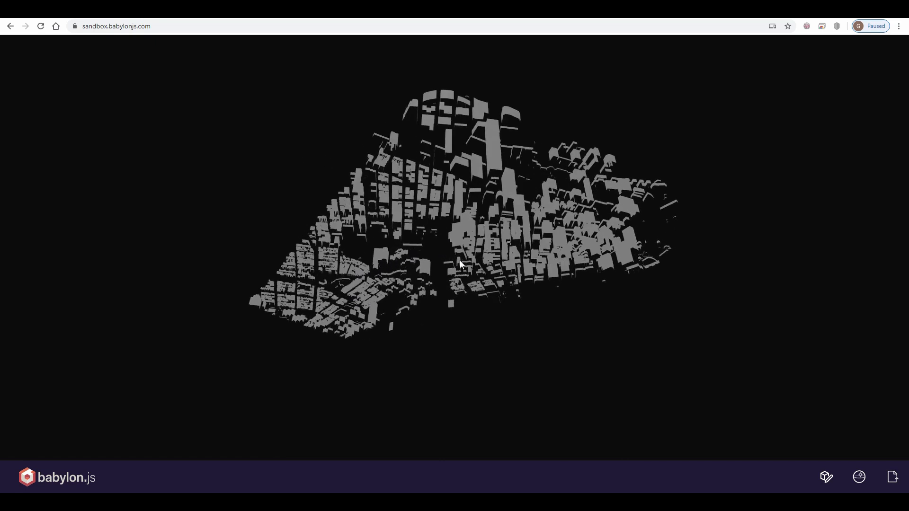
{"action": "left_click_drag", "start_coordinate": [460, 265], "coordinate": [424, 301]}
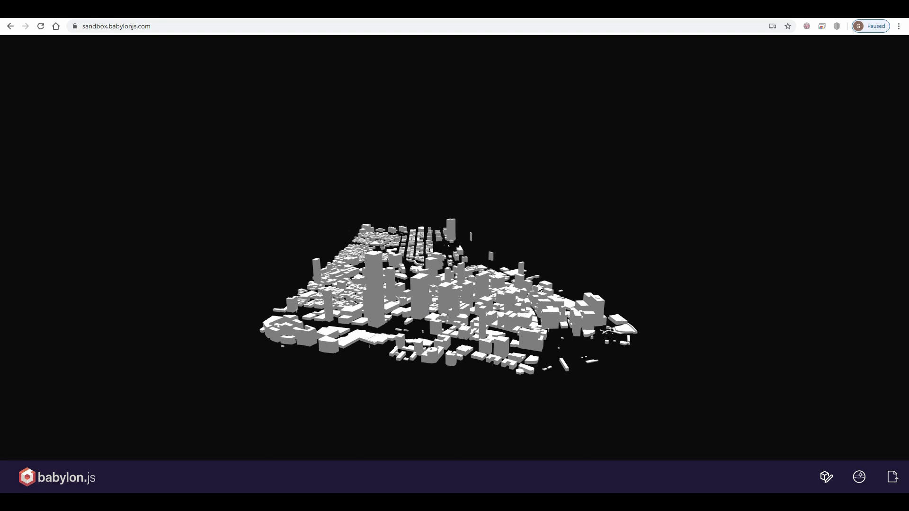
{"action": "mouse_move", "coordinate": [538, 286]}
{"action": "left_mouse_down"}
{"action": "mouse_move", "coordinate": [427, 295]}
{"action": "mouse_move", "coordinate": [445, 307]}
{"action": "left_mouse_up"}
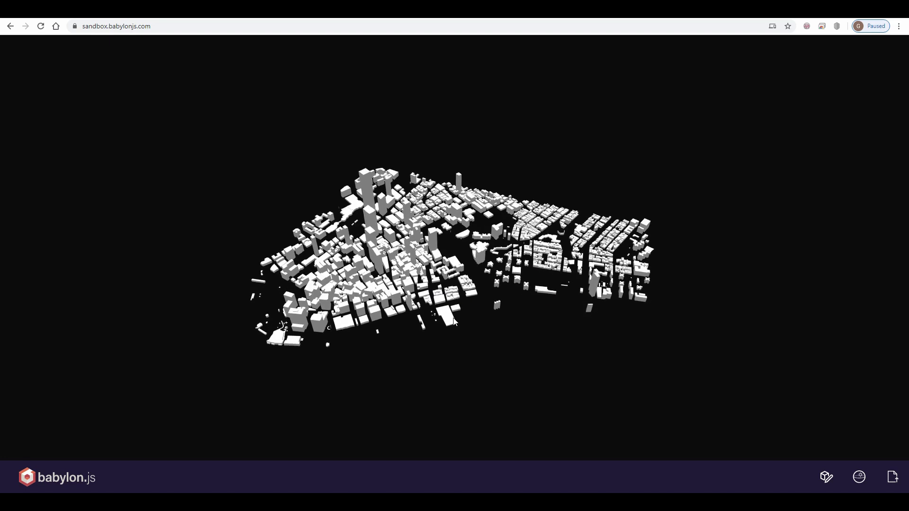
{"action": "scroll", "coordinate": [456, 312], "scroll_direction": "up", "scroll_amount": 3}
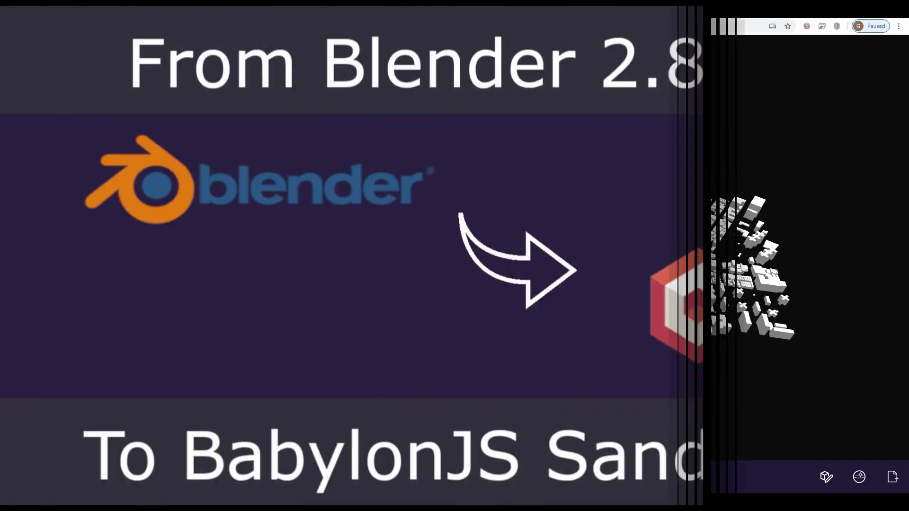